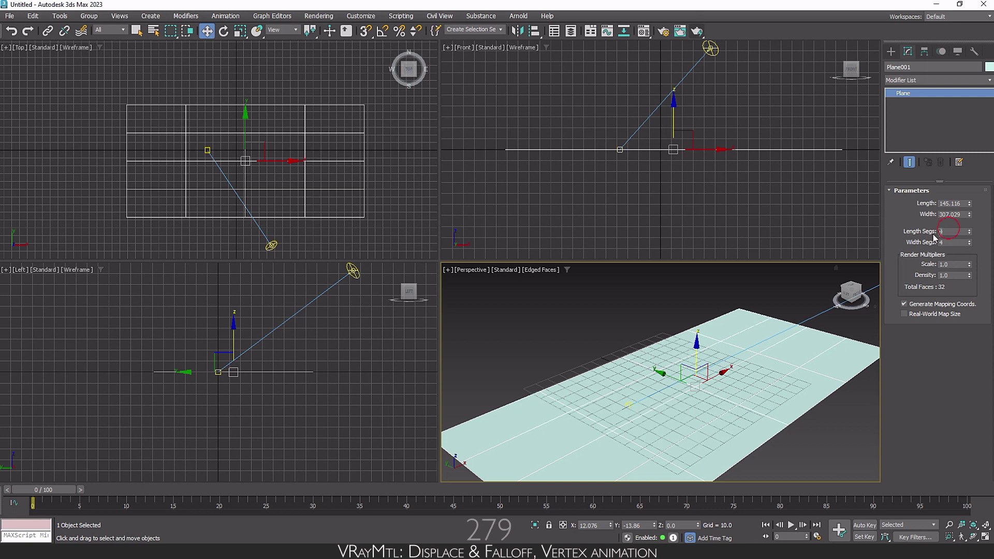
- Set both the length segments and the width segments of the plane to 50
text(50)
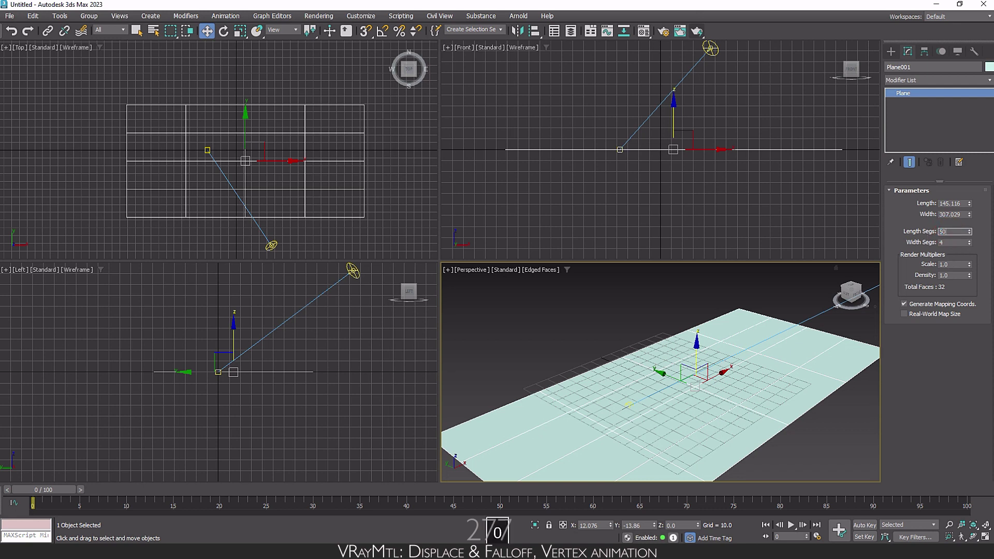
key(Tab)
text(50)
key(Tab)
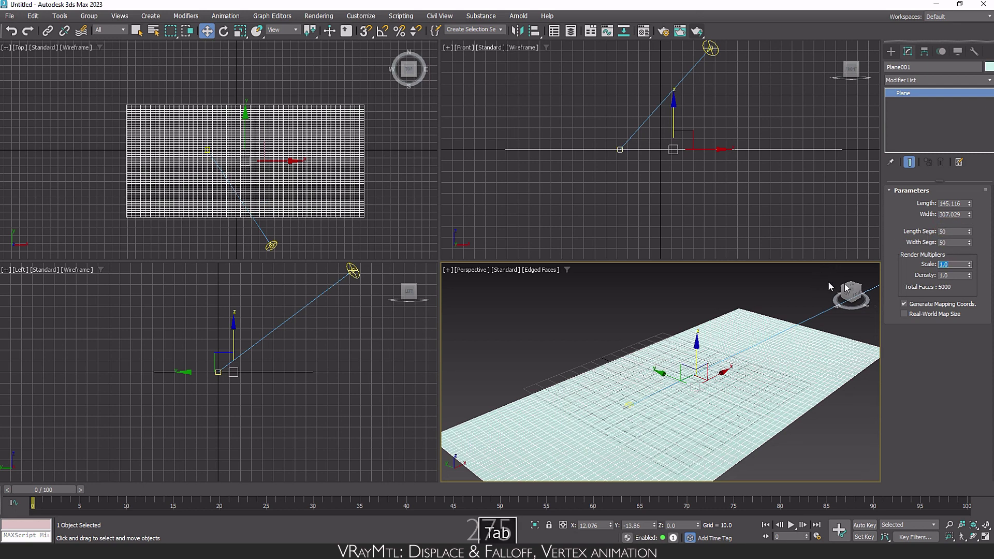
- Set the plane's length to 150 and its width to 250
drag(963, 203, 945, 203)
text(150)
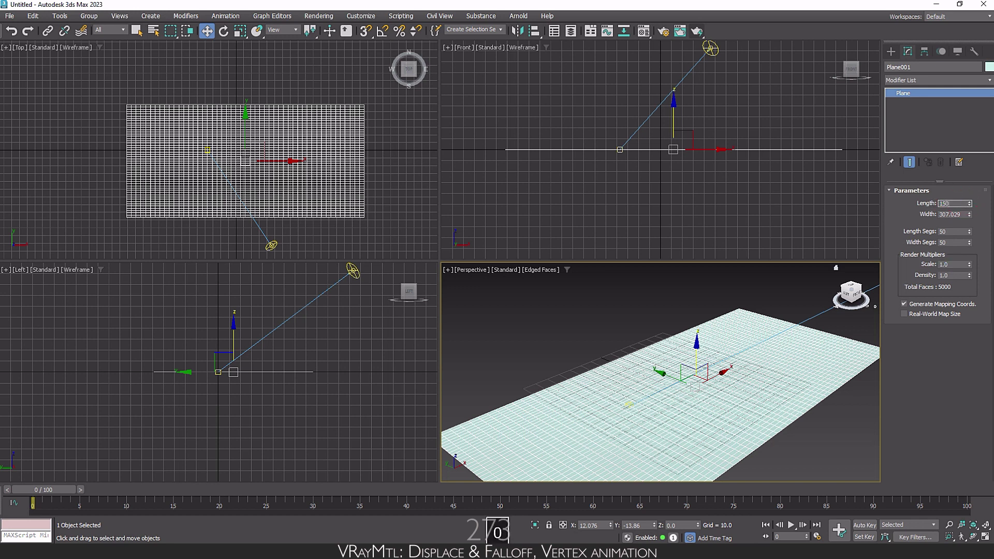
key(Tab)
text(20)
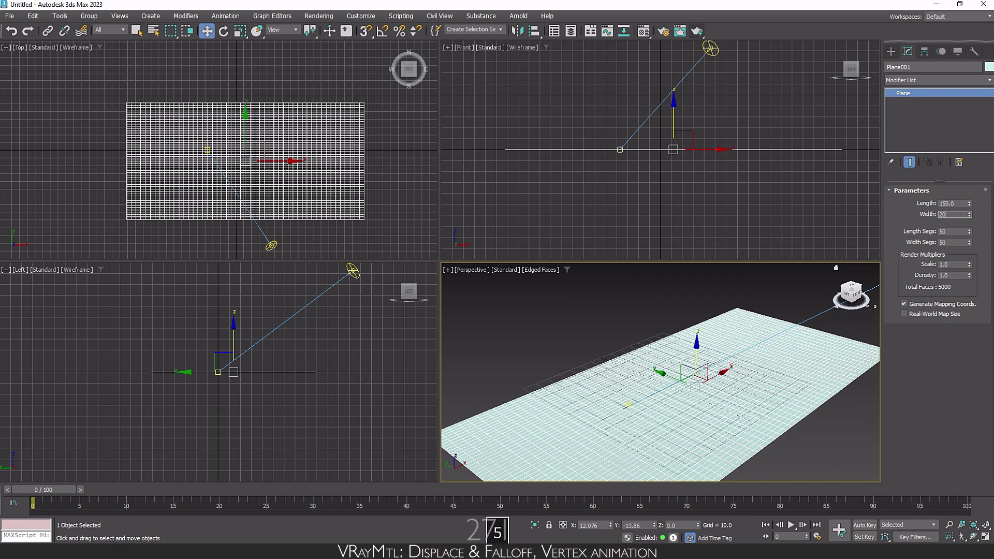
text(5)
key(BackSpace)
text(50)
key(Return)
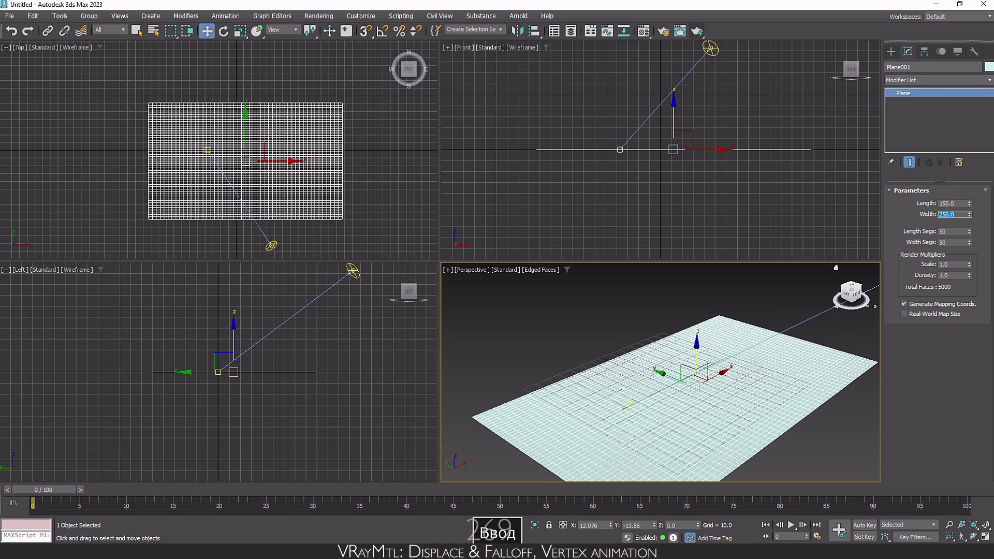
- Centre the plane at X 0 and Y 0, and convert it to an Editable Poly
right_click(611, 527)
right_click(654, 527)
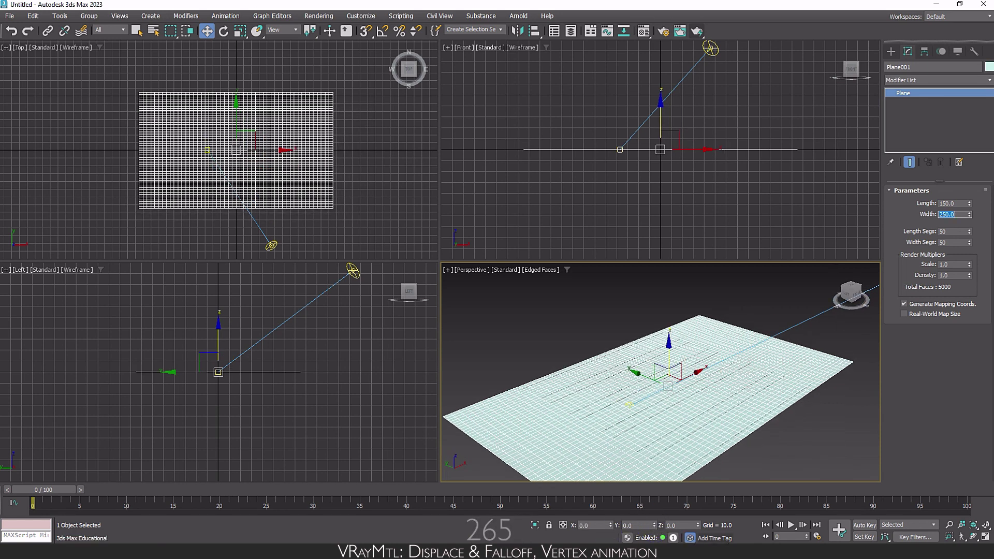
right_click(921, 94)
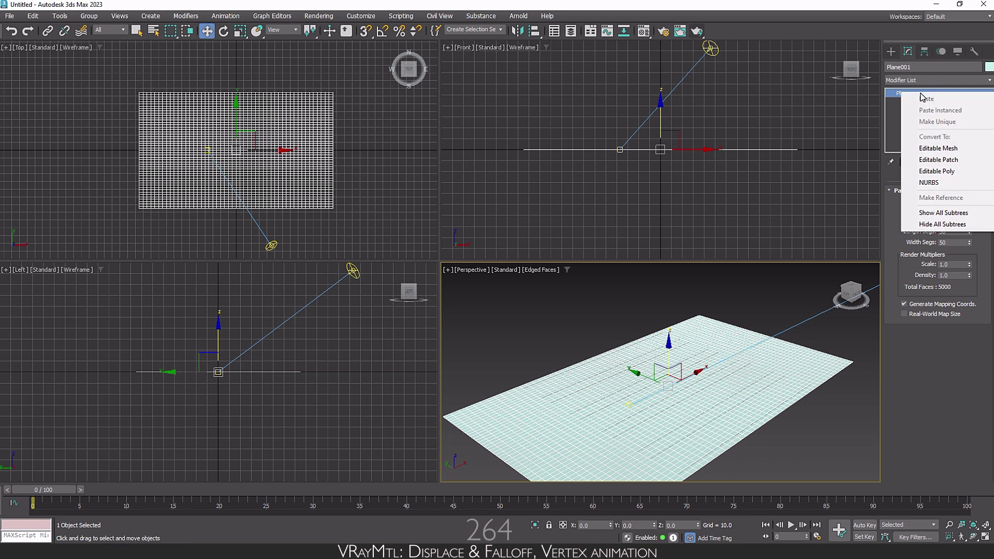
click(976, 173)
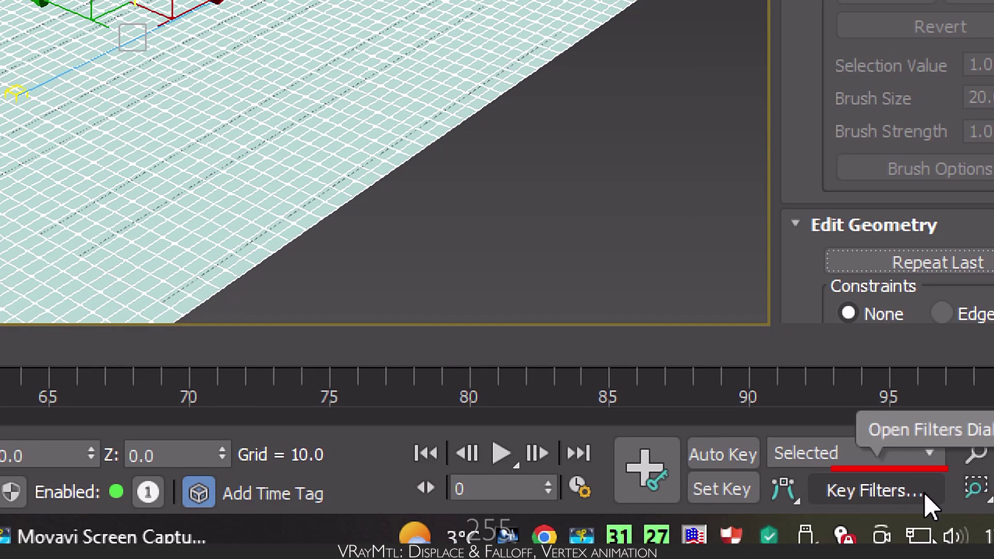
- Enable the All option in the Set Key Filters dialog and close it
click(925, 492)
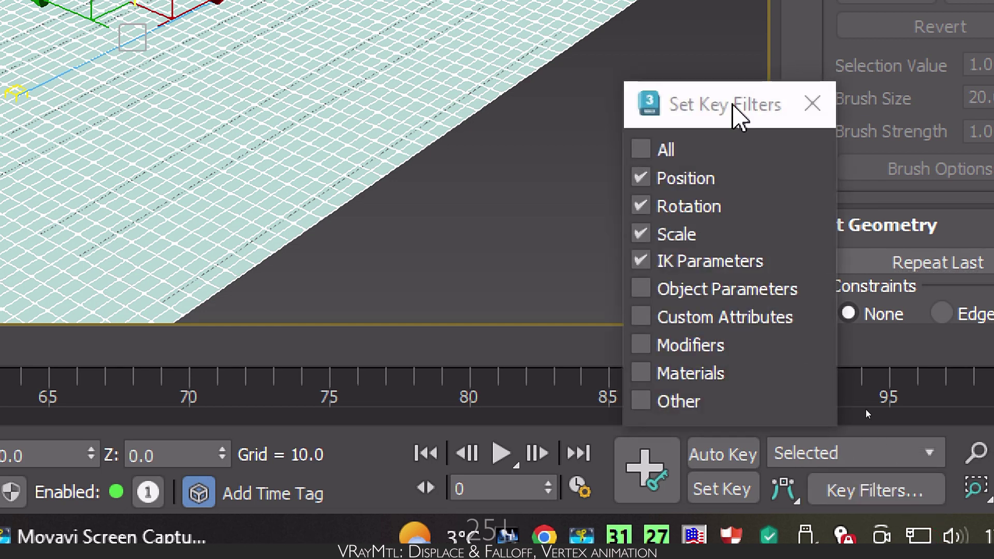
click(650, 155)
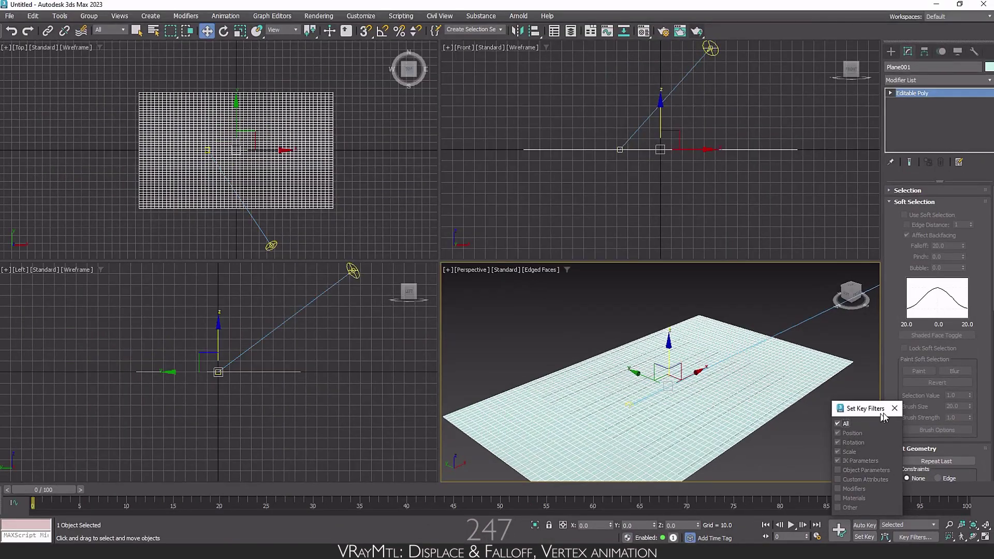
click(813, 104)
- At Vertex level, enable soft selection, select the plane's centre vertex and set the falloff to 65.4
click(865, 526)
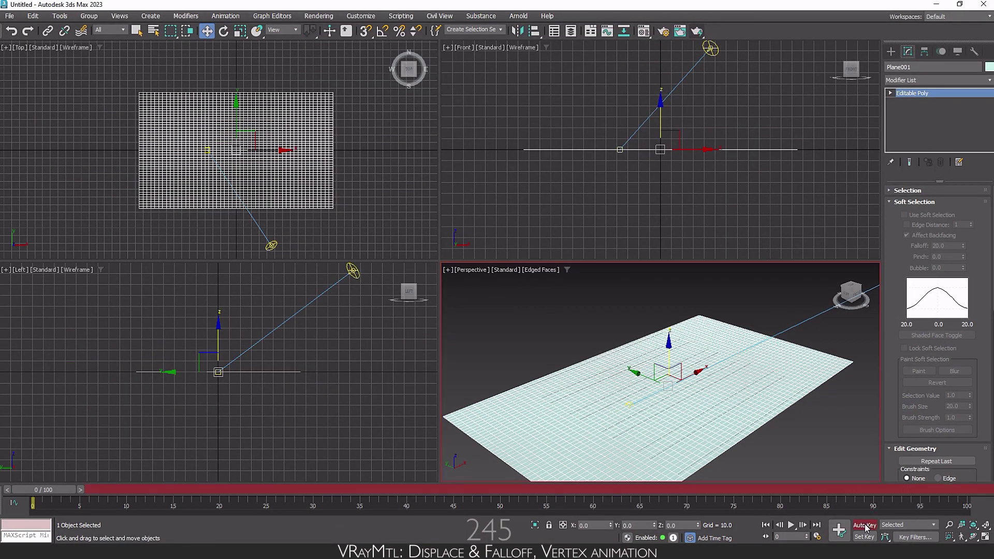
click(890, 93)
click(909, 102)
key(ctrl+a)
key(n)
click(923, 218)
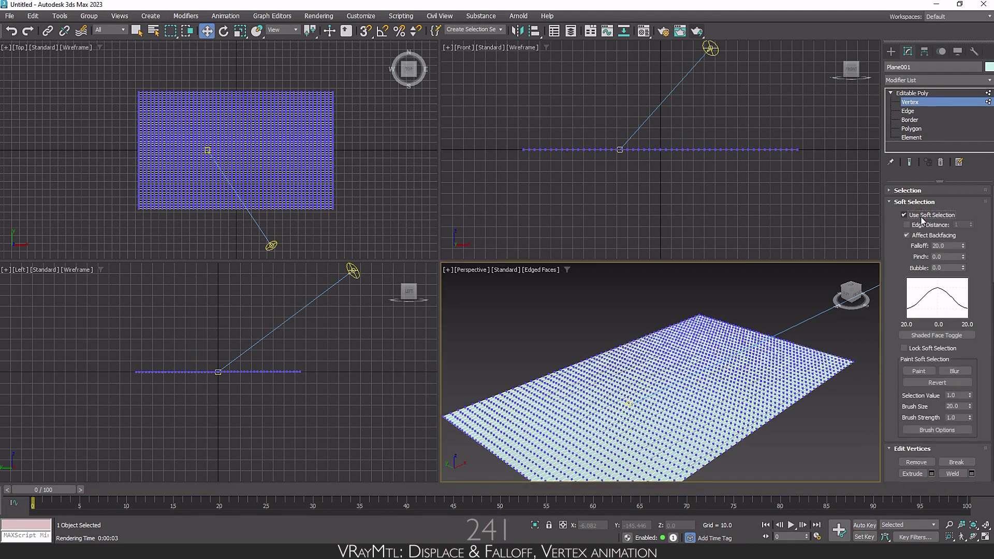
click(238, 150)
drag(965, 246, 954, 127)
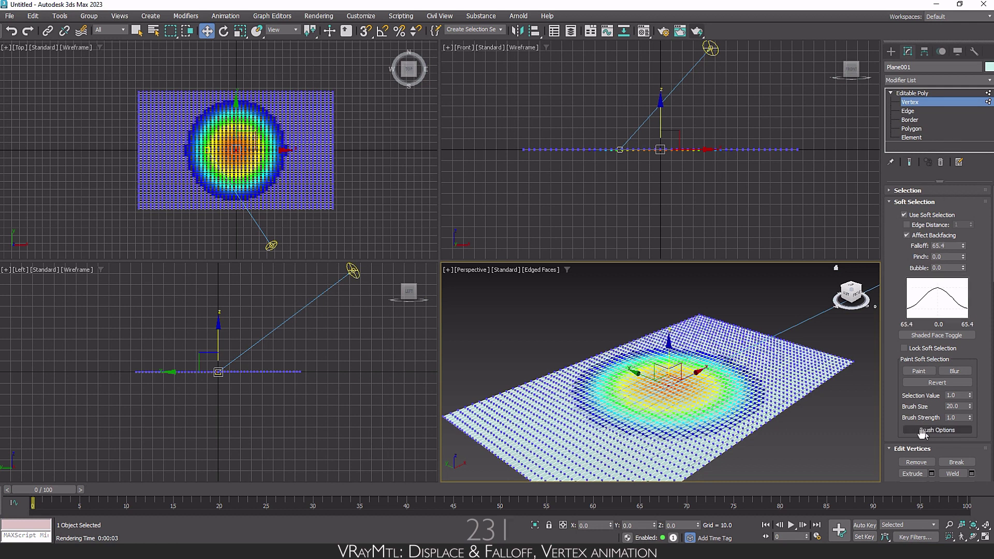
- With Auto Key on, raise the centre vertices into a mound at frame 14 and push them below the plane at frame 27
click(867, 526)
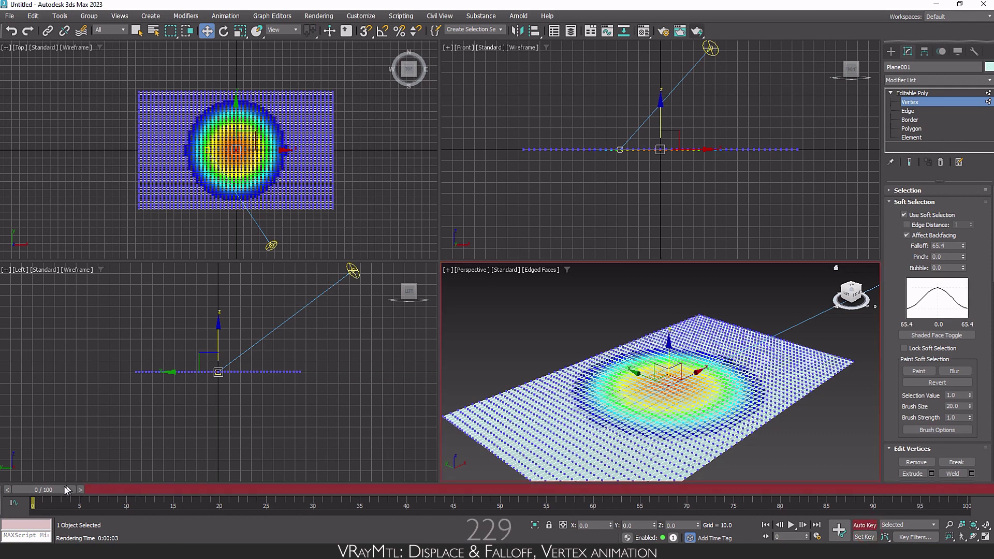
drag(57, 489, 173, 490)
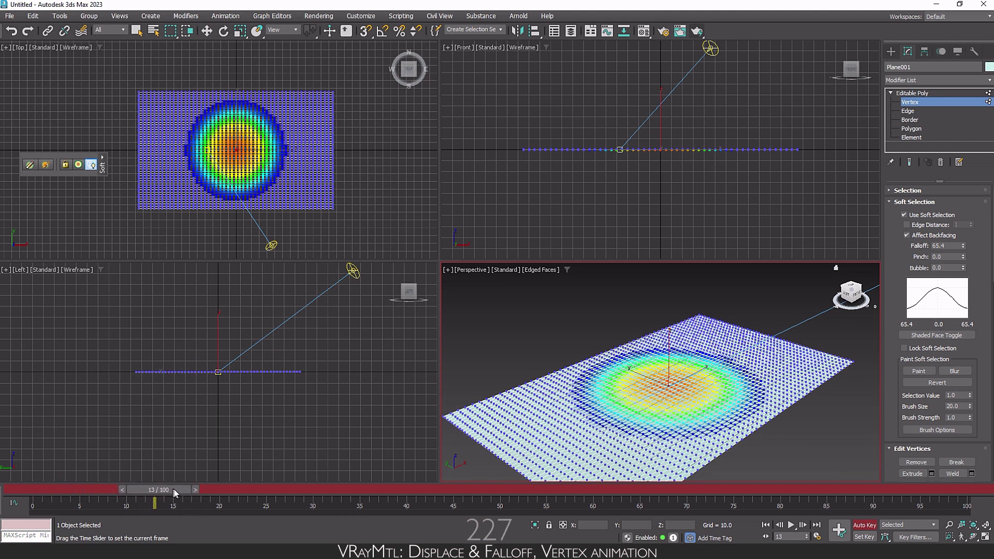
key(w)
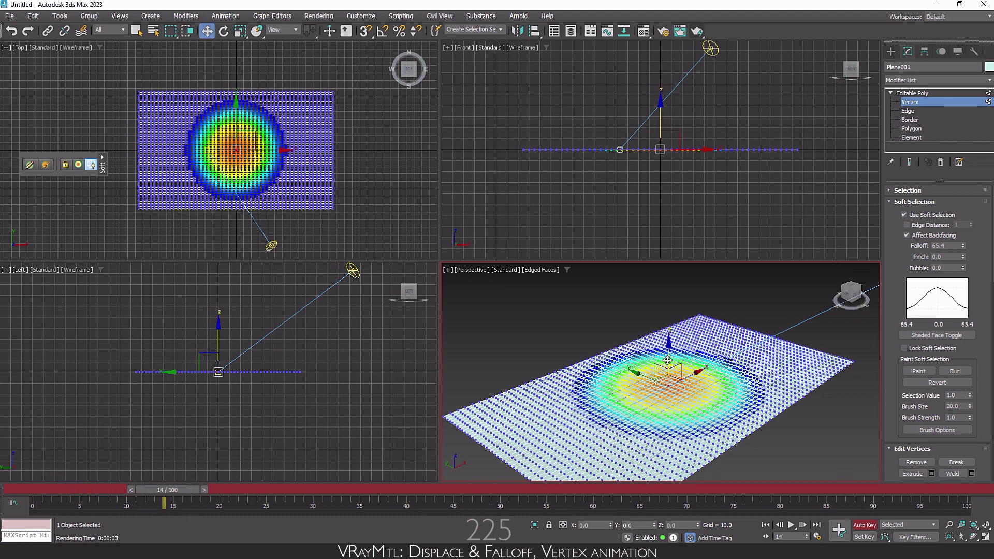
drag(670, 348, 666, 312)
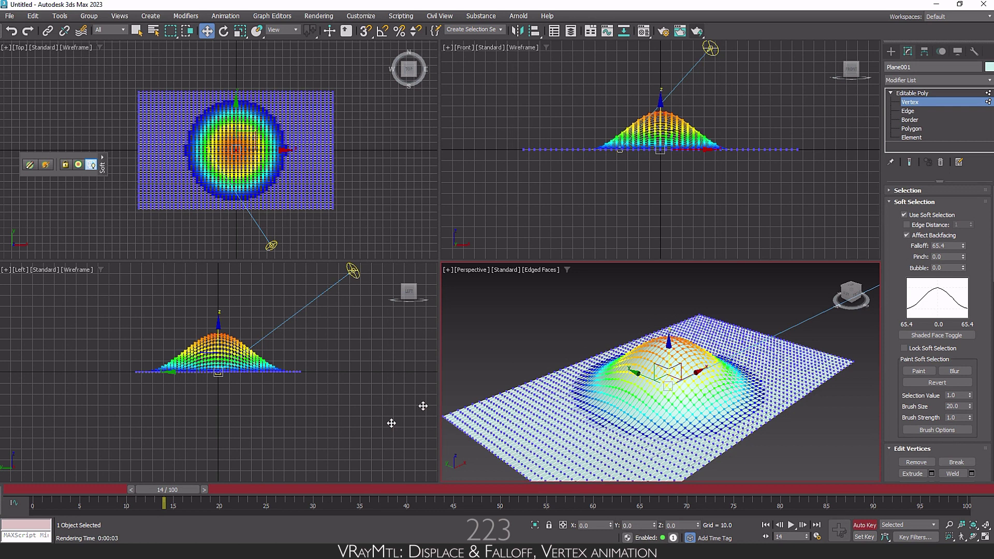
drag(185, 492, 297, 486)
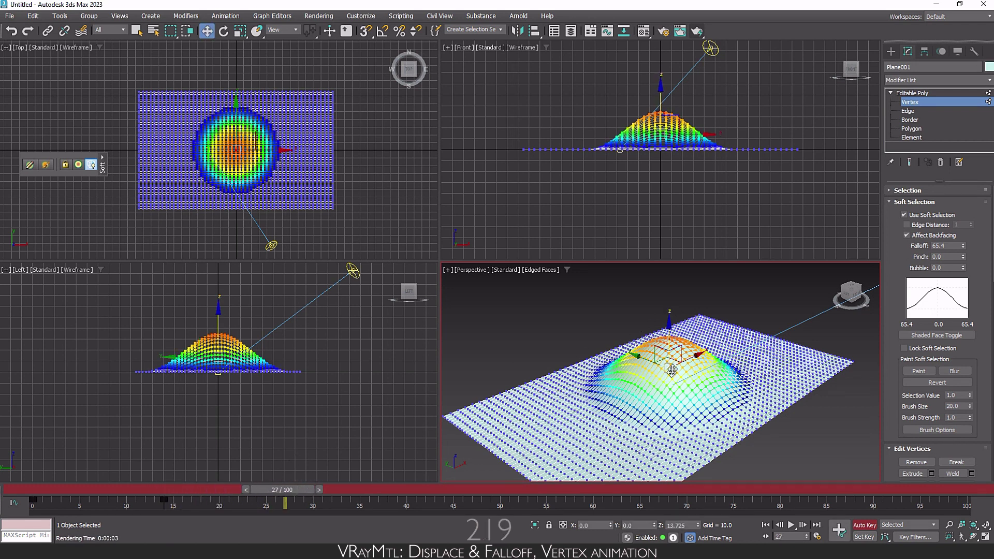
drag(668, 339, 679, 418)
- At frame 50, raise the centre vertices into a tall mound above the plane and turn off Auto Key
drag(308, 493, 510, 490)
key(w)
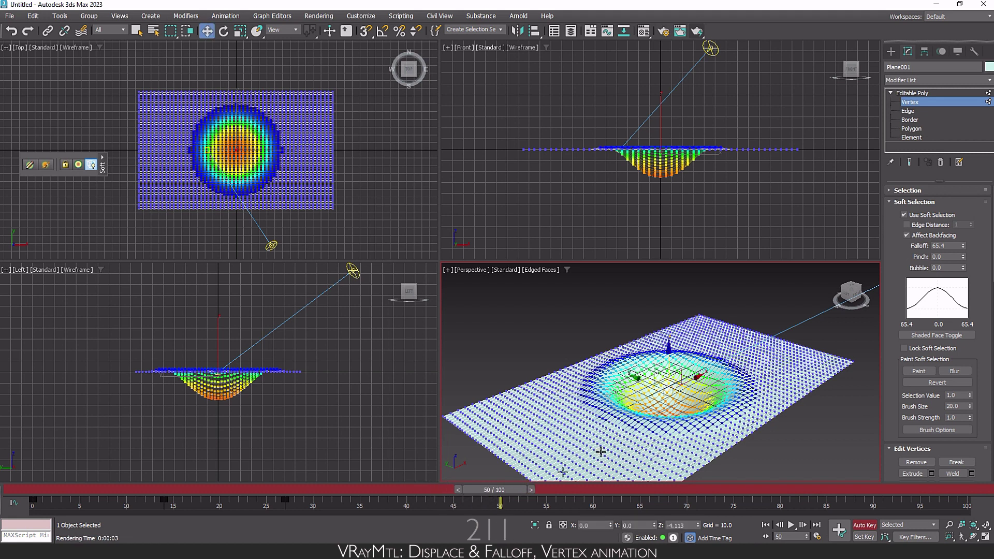
drag(669, 368, 669, 254)
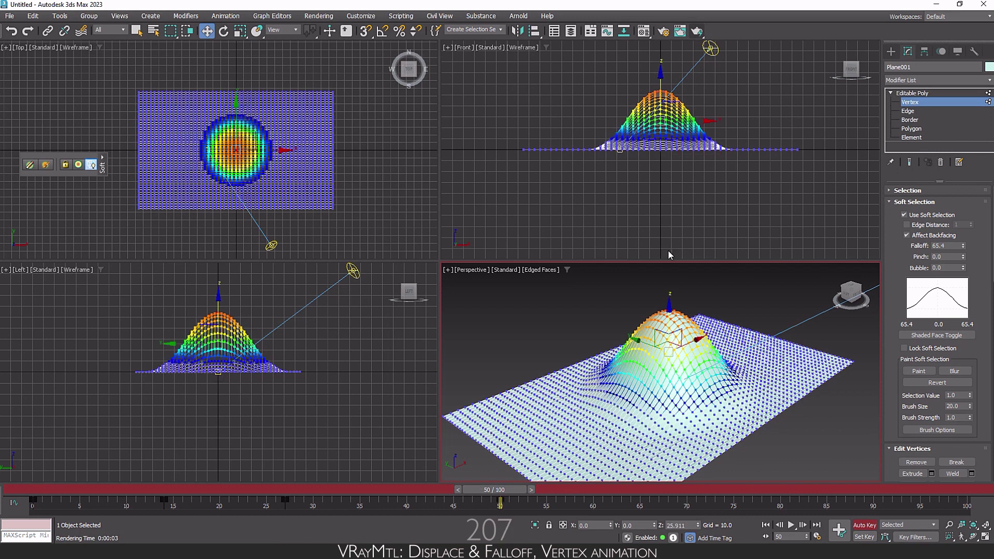
click(865, 525)
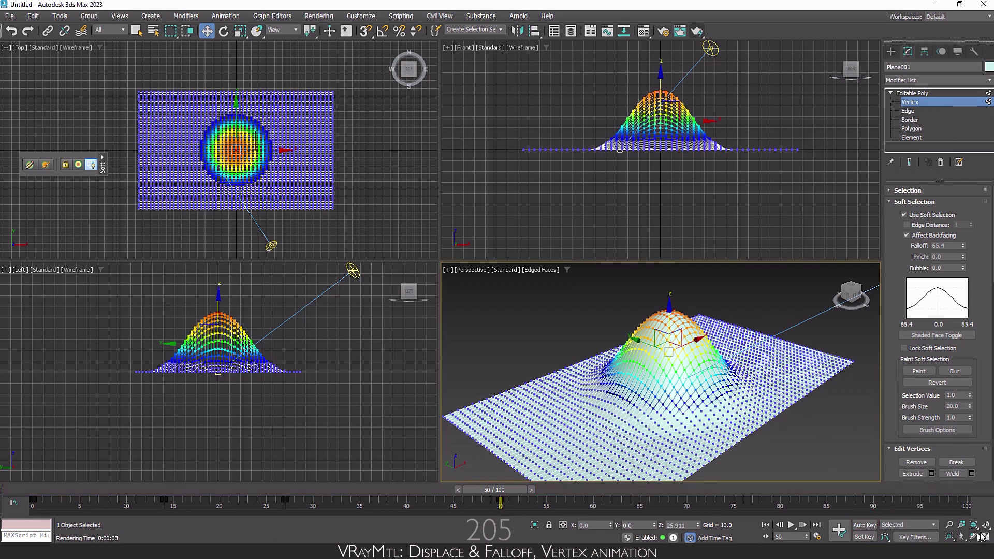
- Leave vertex editing, play the vertex animation in a maximized perspective view and return to frame 0 with all four viewports
click(986, 537)
click(890, 52)
click(804, 389)
drag(512, 490, 16, 480)
click(792, 526)
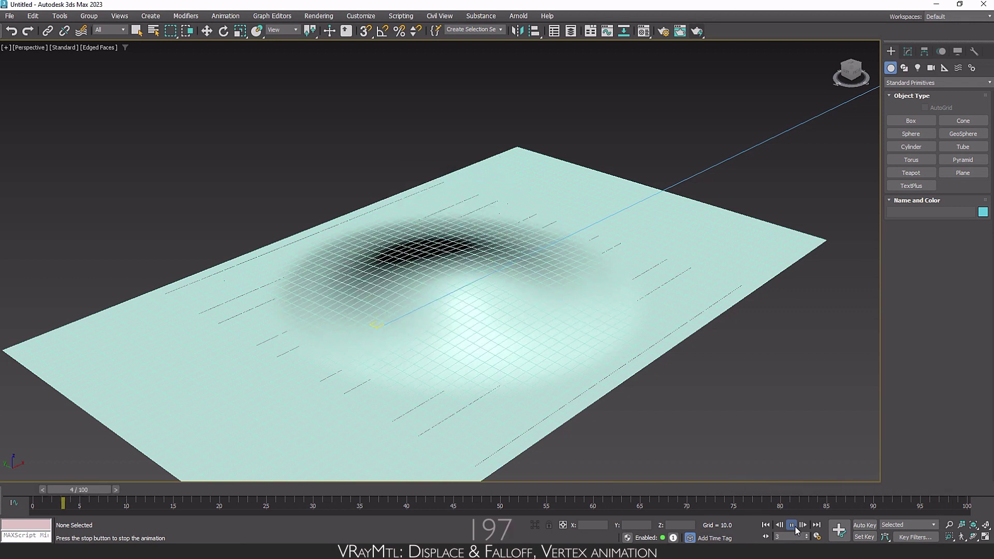
click(792, 525)
drag(668, 491, 0, 493)
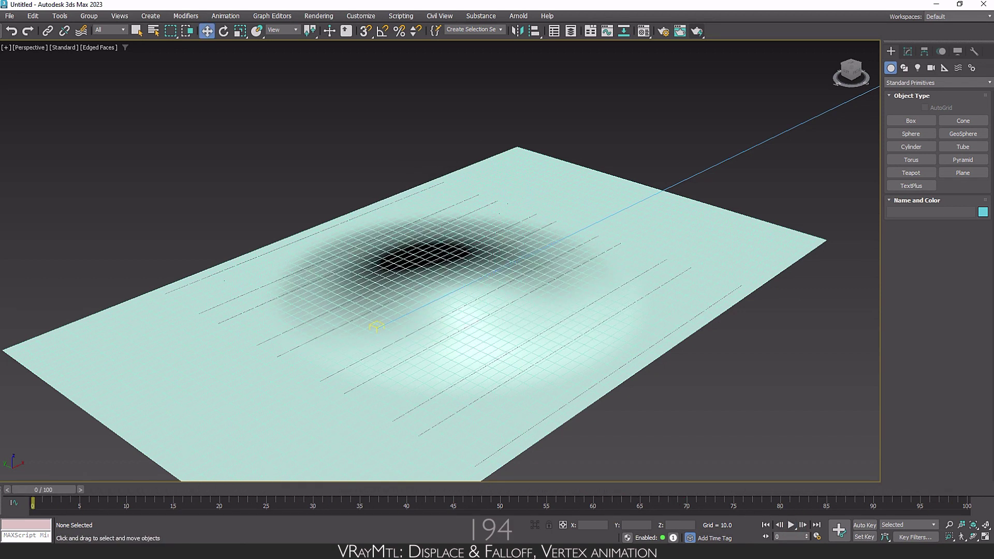
click(986, 537)
- Select the plane and assign a Falloff map to the Displace slot of the 02 - Default VRayMtl material
click(731, 425)
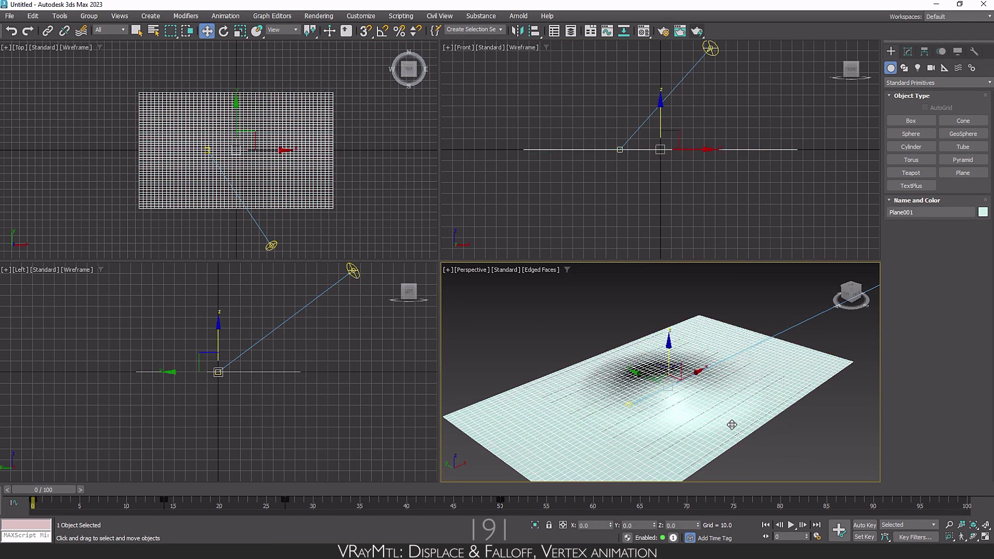
key(m)
drag(255, 17, 393, 32)
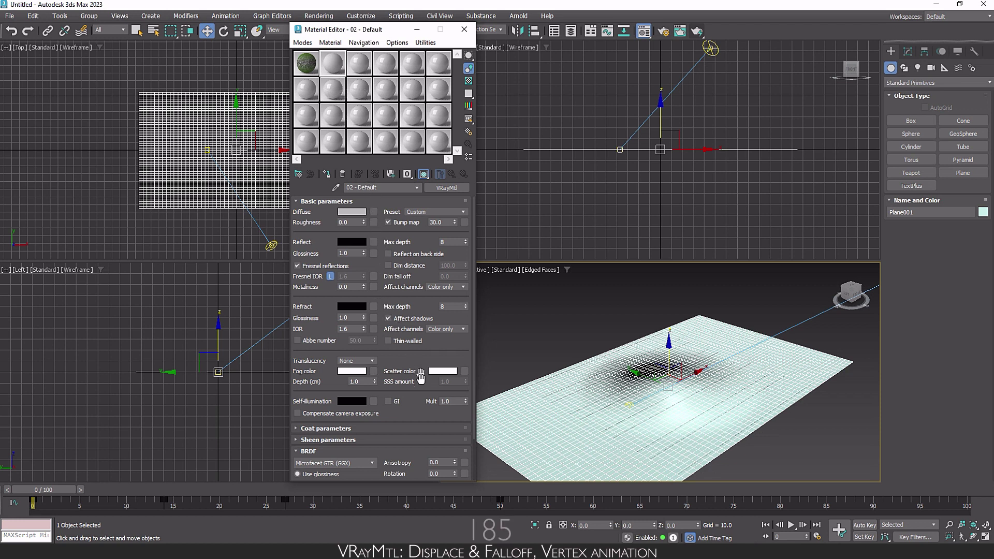
scroll(415, 376, down, 10)
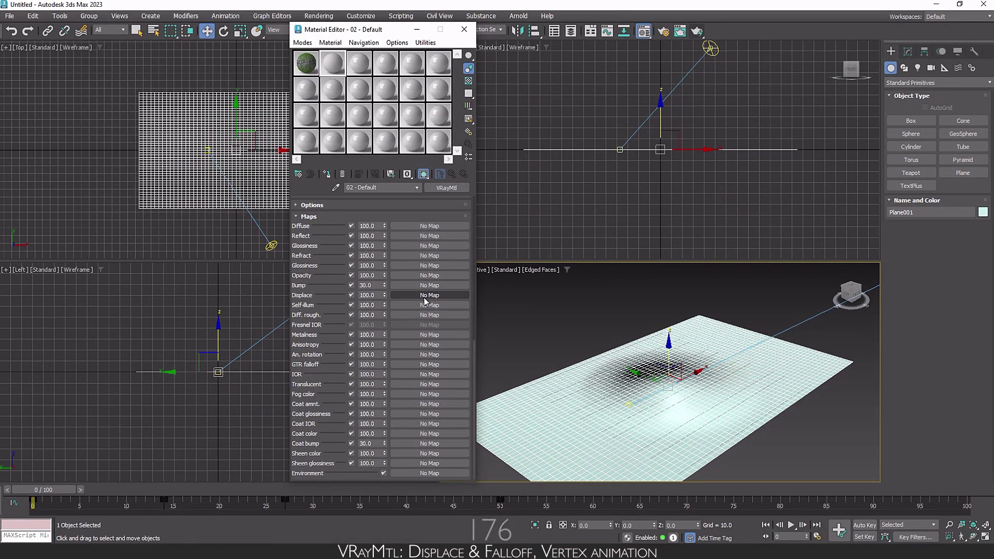
click(424, 295)
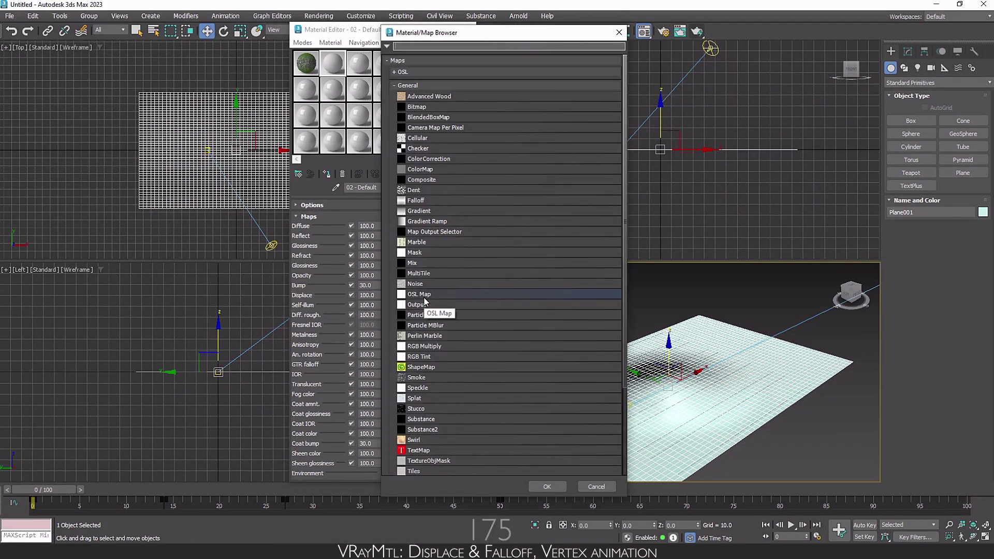
click(429, 201)
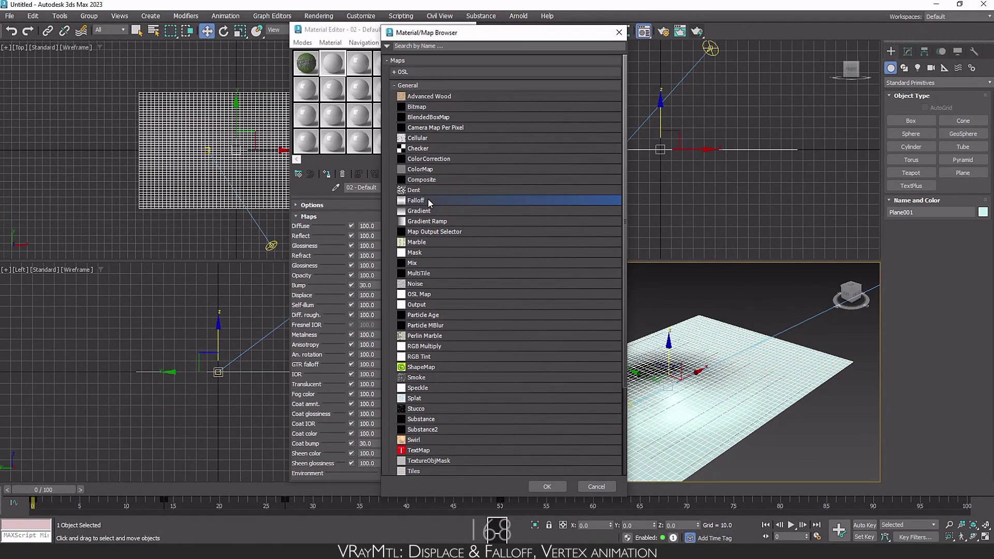
double_click(429, 203)
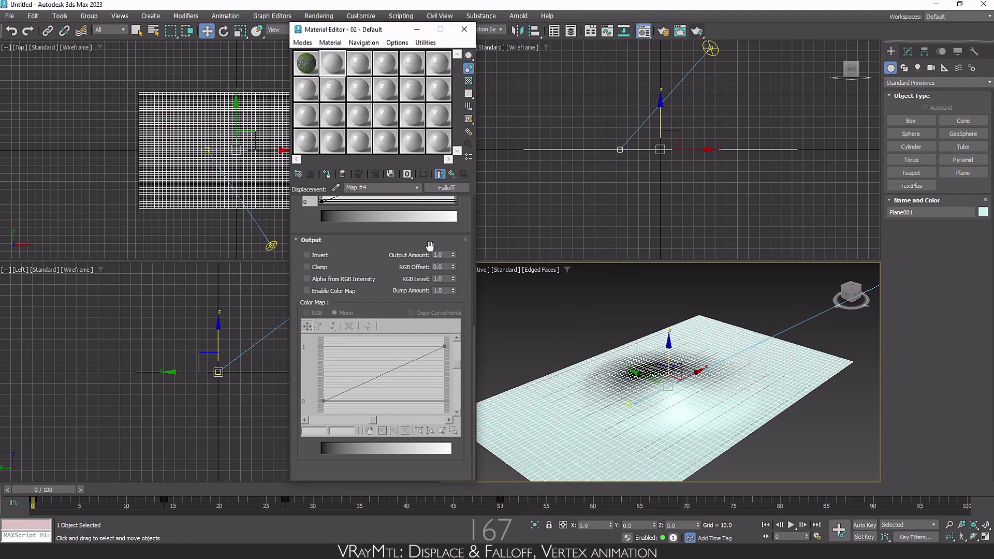
- Assign a Smoke map to the white side slot of the Falloff map
scroll(431, 249, up, 4)
drag(464, 273, 472, 483)
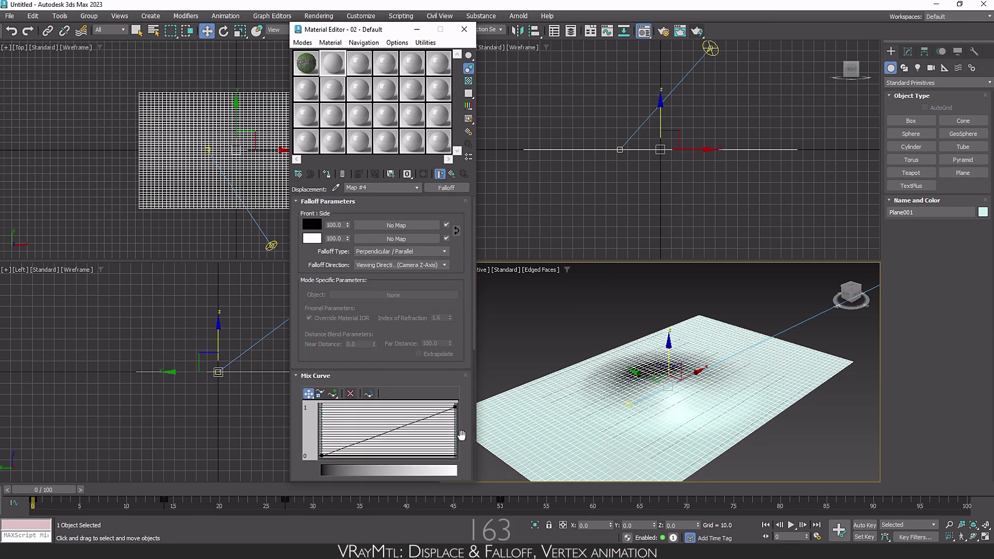
click(412, 238)
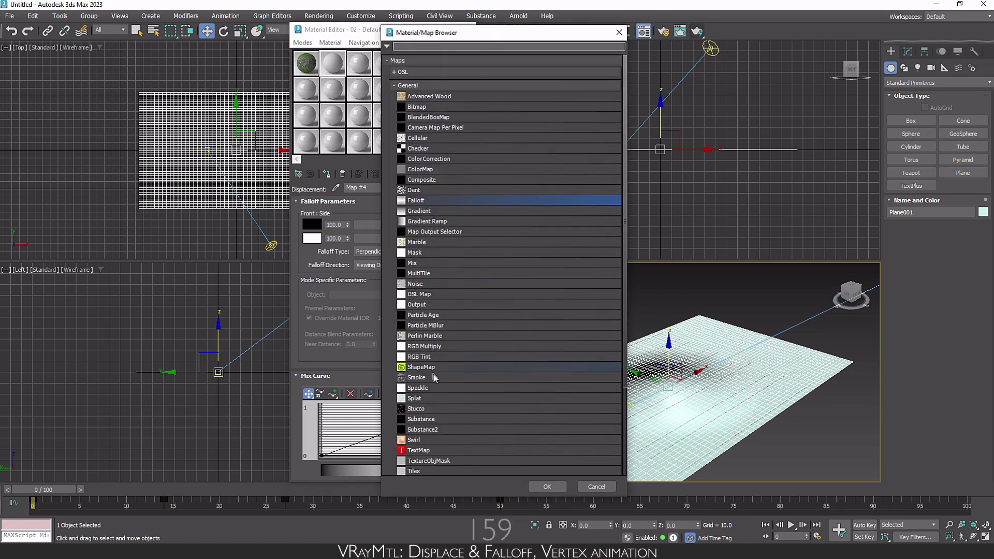
click(433, 379)
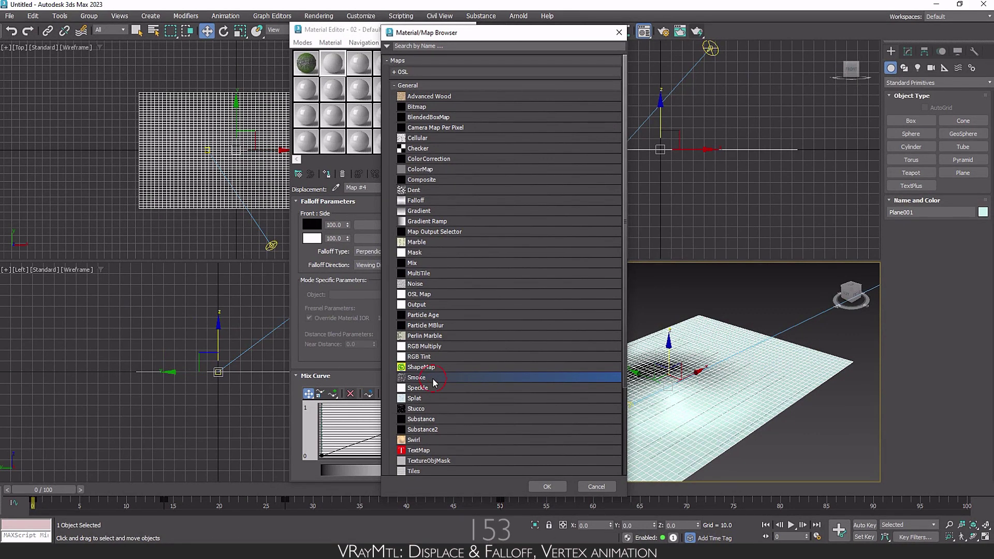
double_click(434, 380)
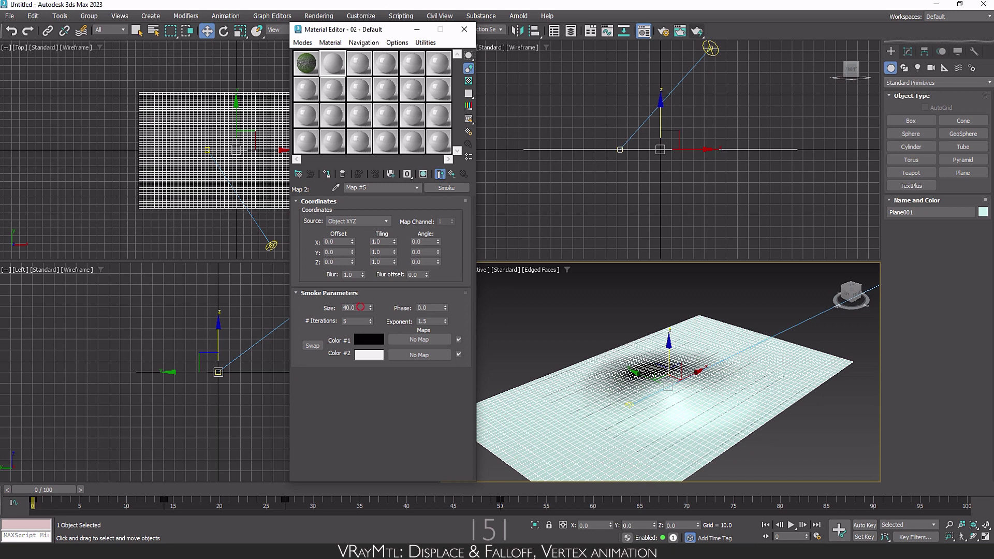
- Set the Smoke map's size to 4 and go back up to the Falloff parameters
drag(361, 307, 328, 309)
text(4)
key(Return)
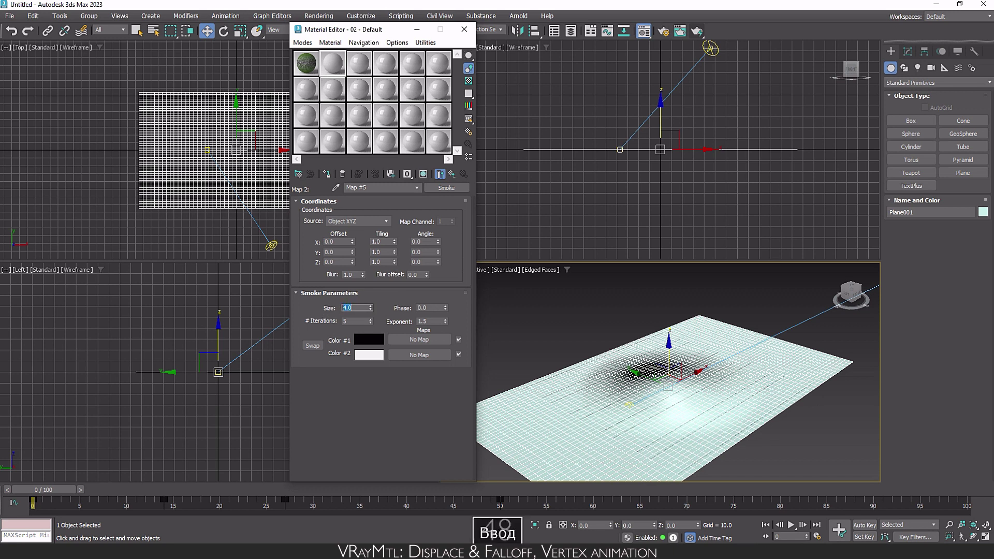
click(452, 174)
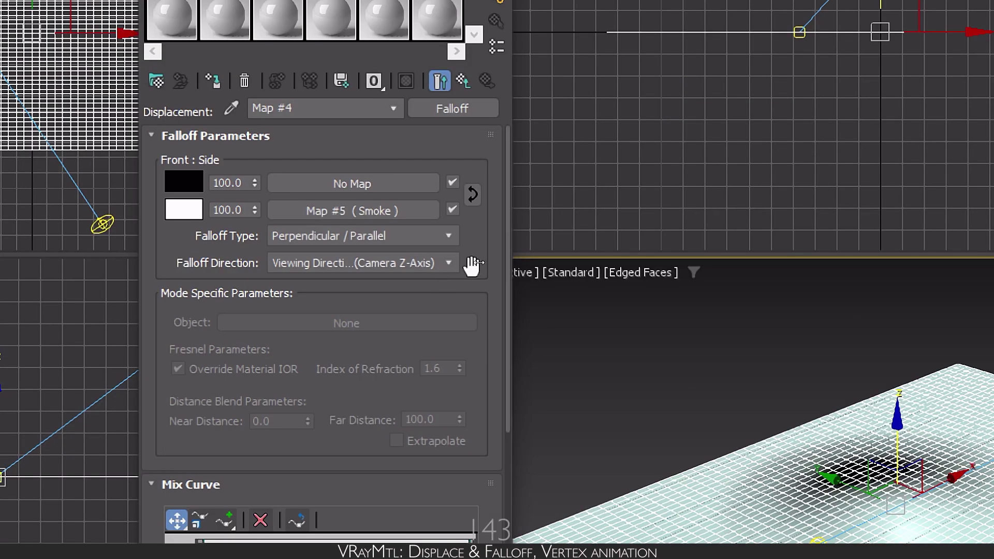
- Set the Falloff direction to World Z-Axis, return to the parent VRayMtl and apply the material to the plane
click(439, 265)
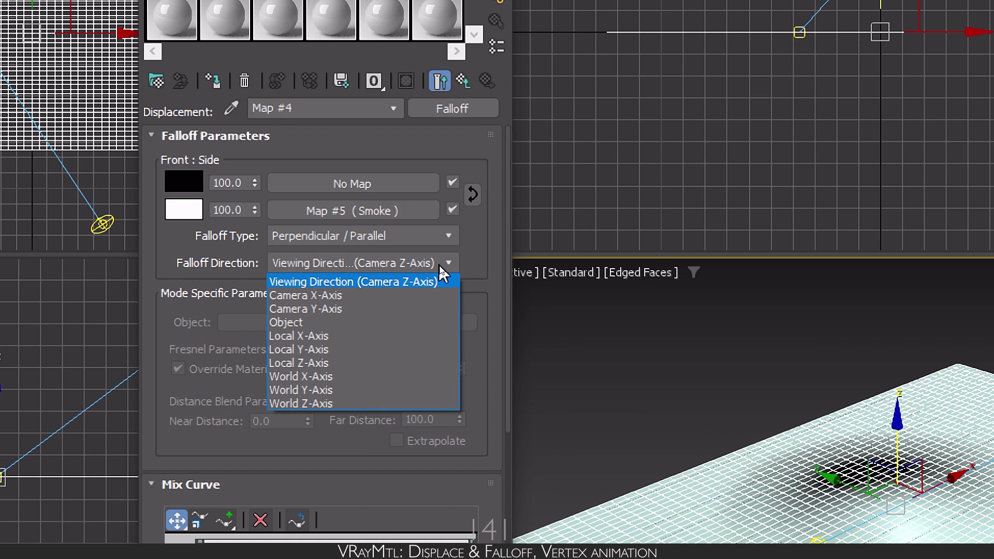
click(418, 403)
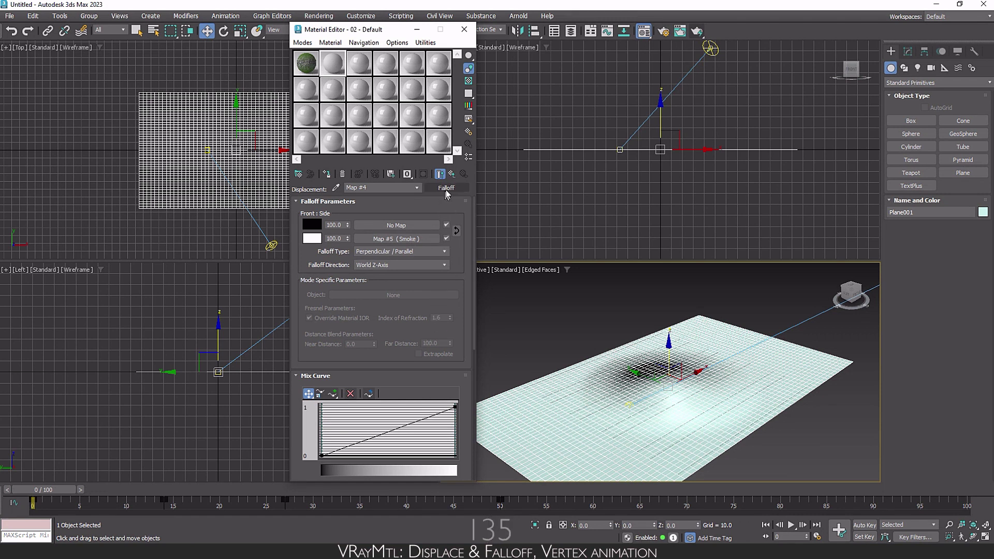
click(451, 176)
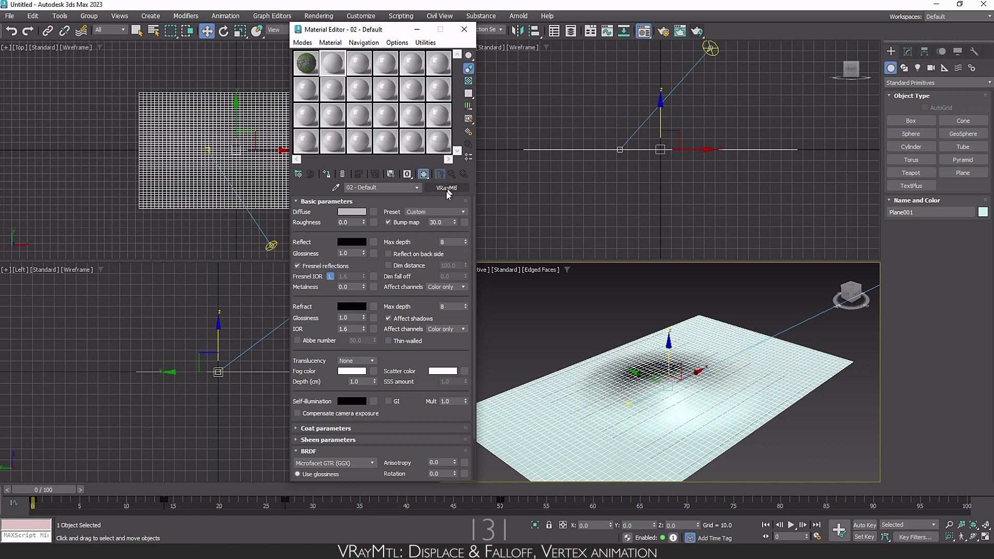
drag(334, 64, 570, 420)
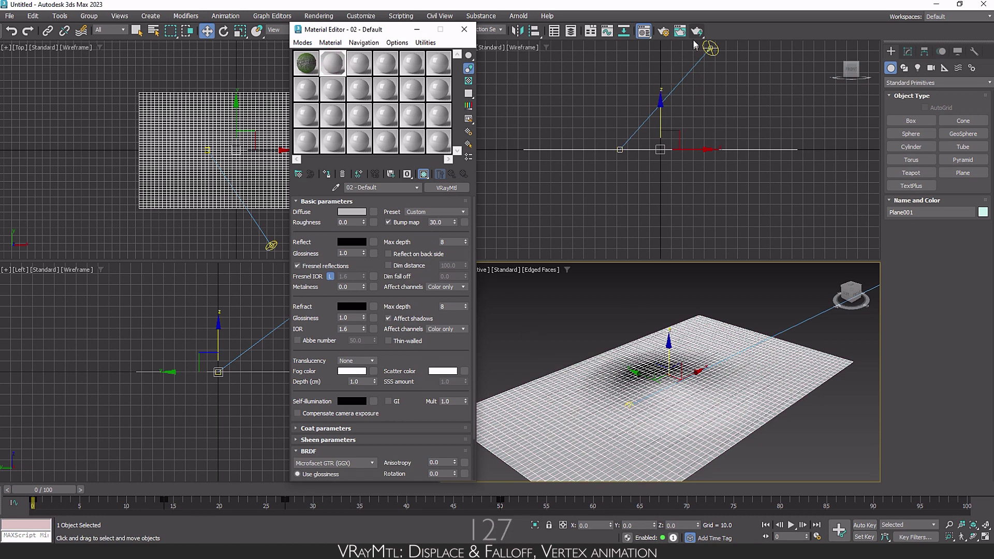
- Render frame 11 of the perspective view to check the displacement, and close the frame buffer
drag(57, 490, 158, 496)
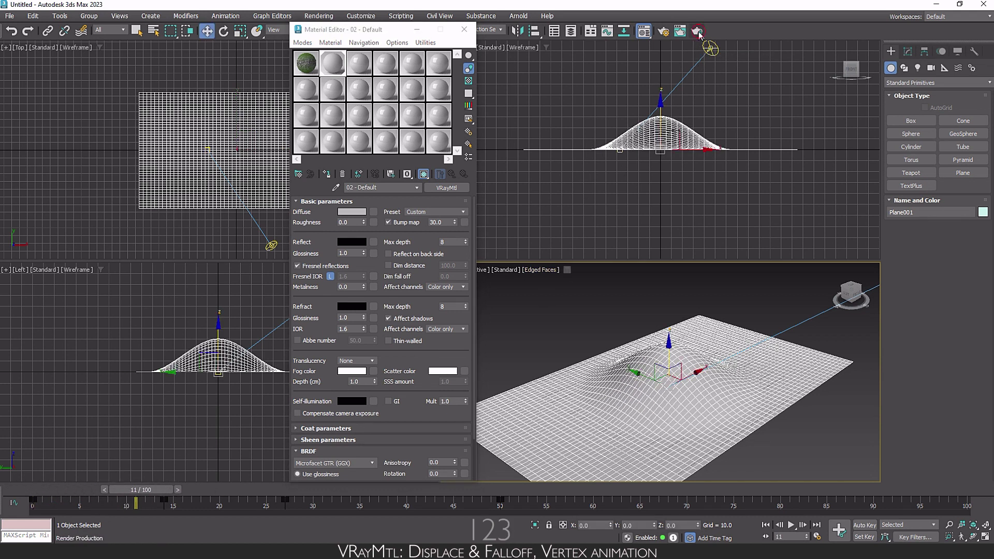
click(697, 32)
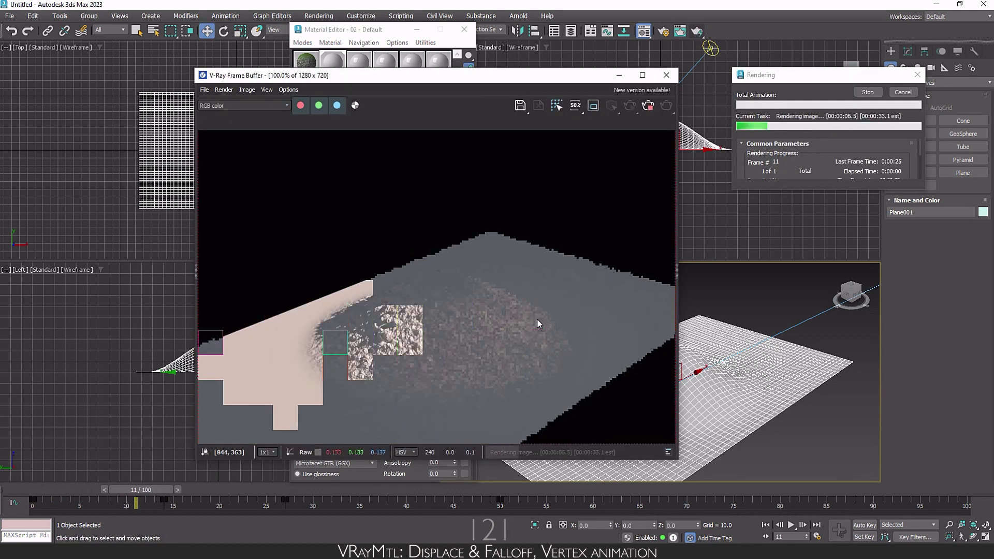
scroll(536, 319, down, 1)
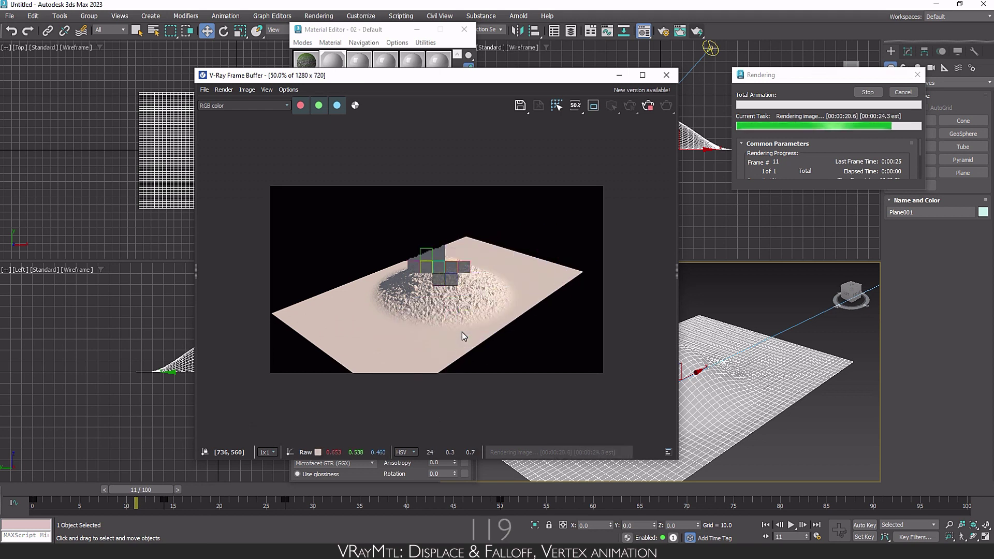
click(666, 75)
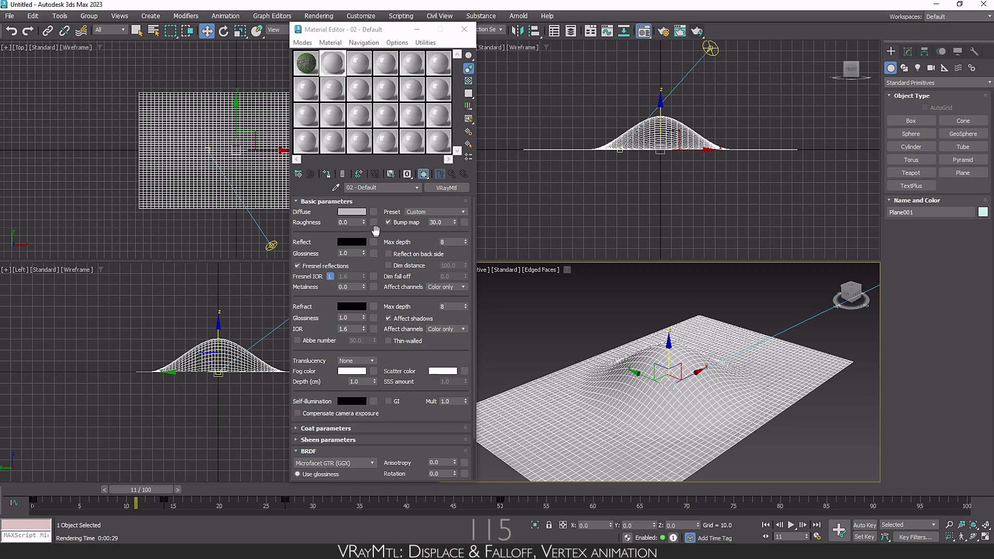
- Copy the Falloff map from the Displace slot and paste it as a copy into the Diffuse slot
scroll(394, 363, down, 2)
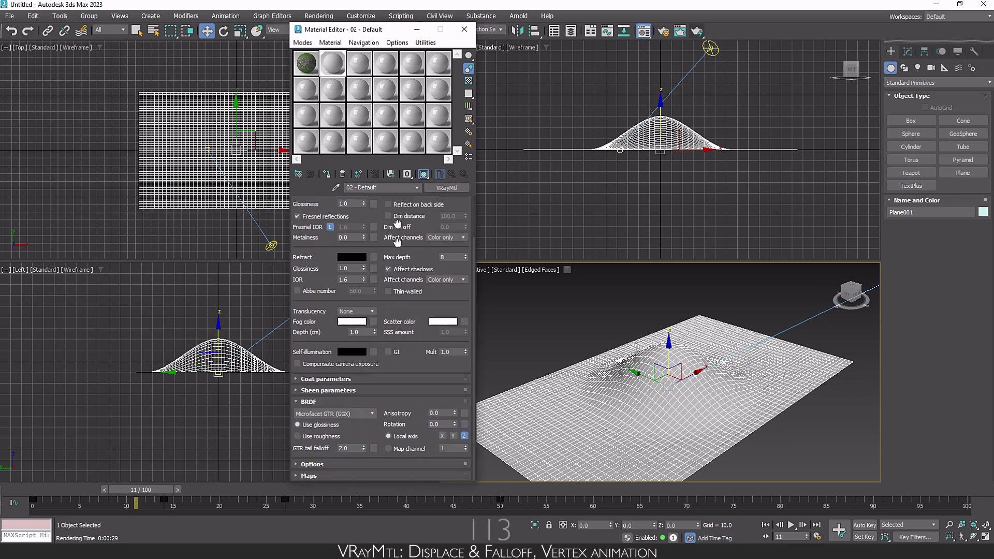
click(385, 473)
right_click(447, 296)
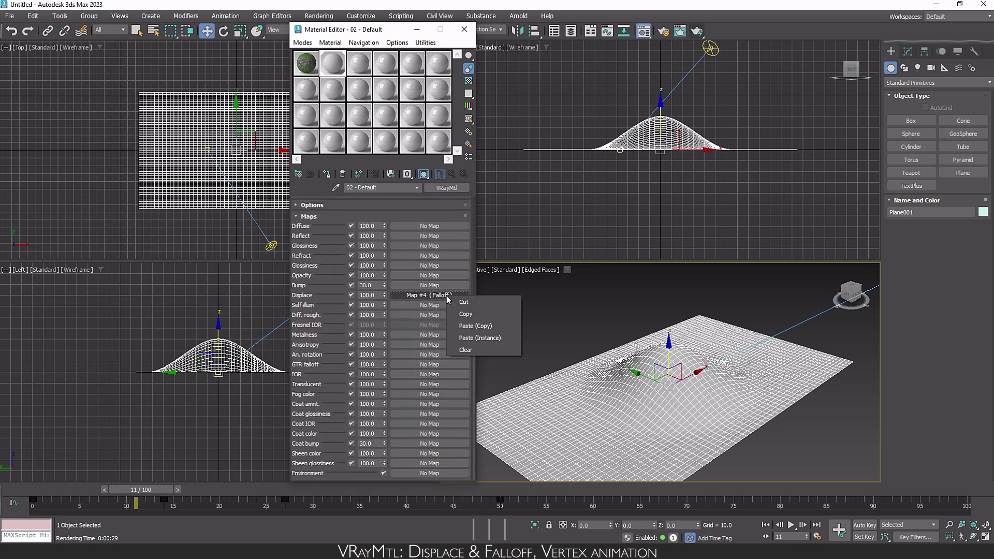
click(464, 314)
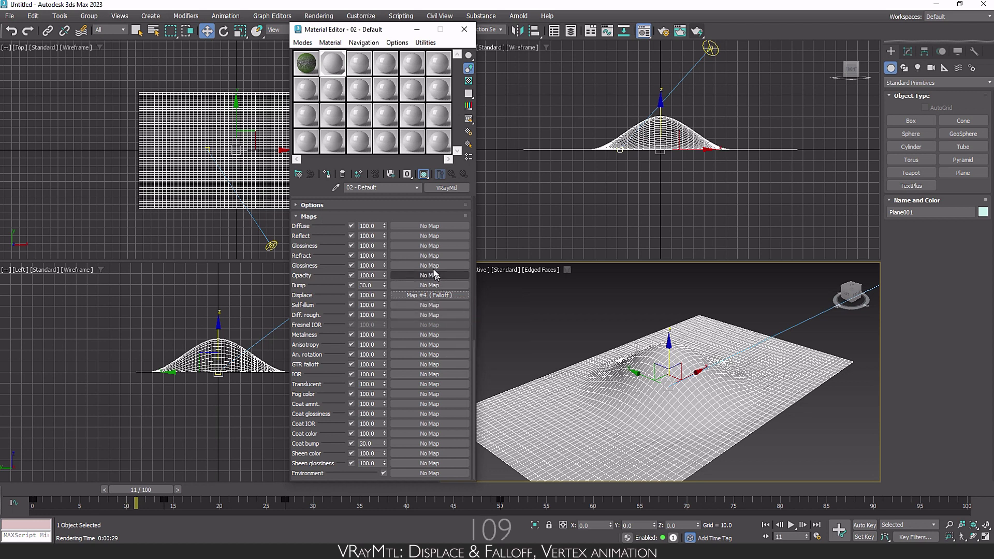
right_click(422, 228)
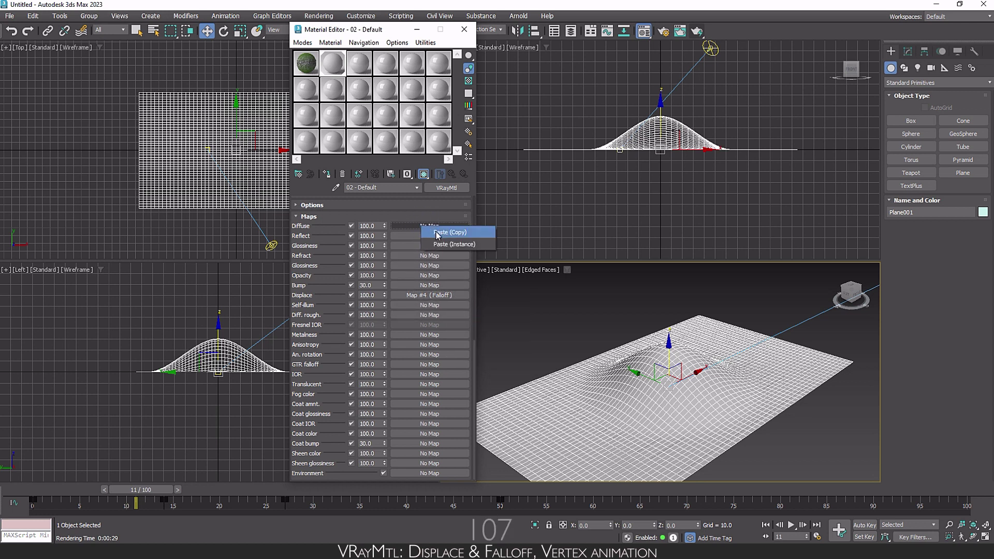
click(447, 229)
- Change the front color of the Diffuse Falloff map from black to dark green and return to the material's main parameters
click(446, 227)
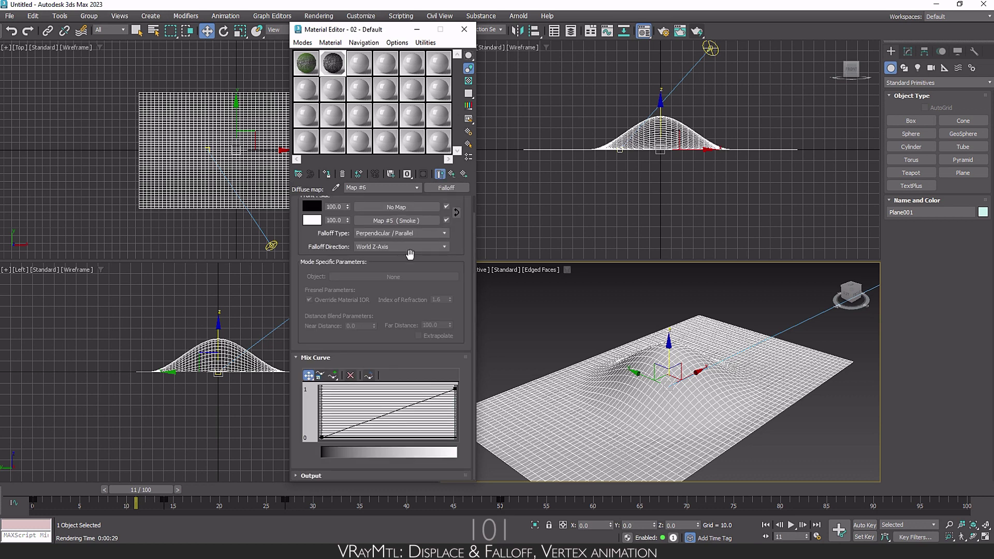
click(312, 207)
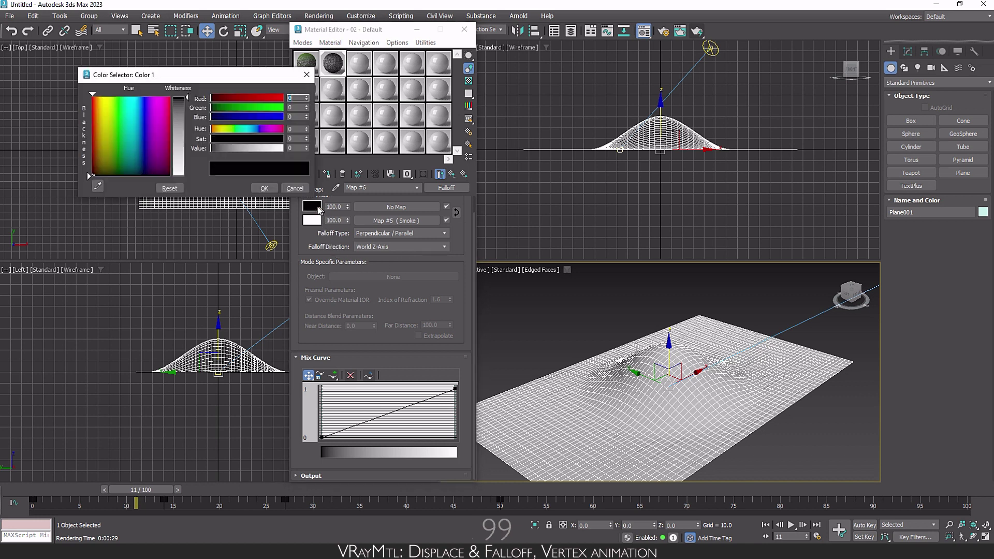
click(111, 151)
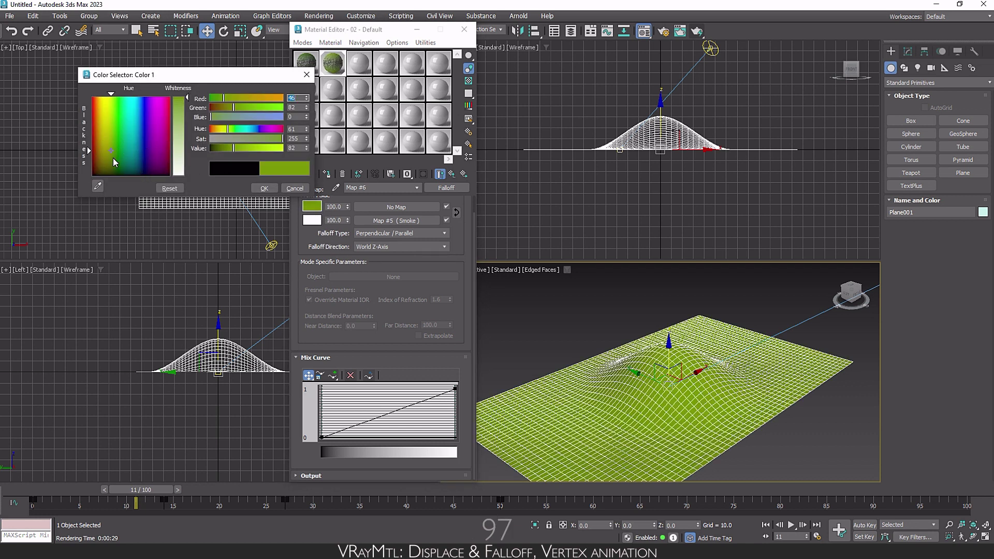
click(114, 158)
click(264, 187)
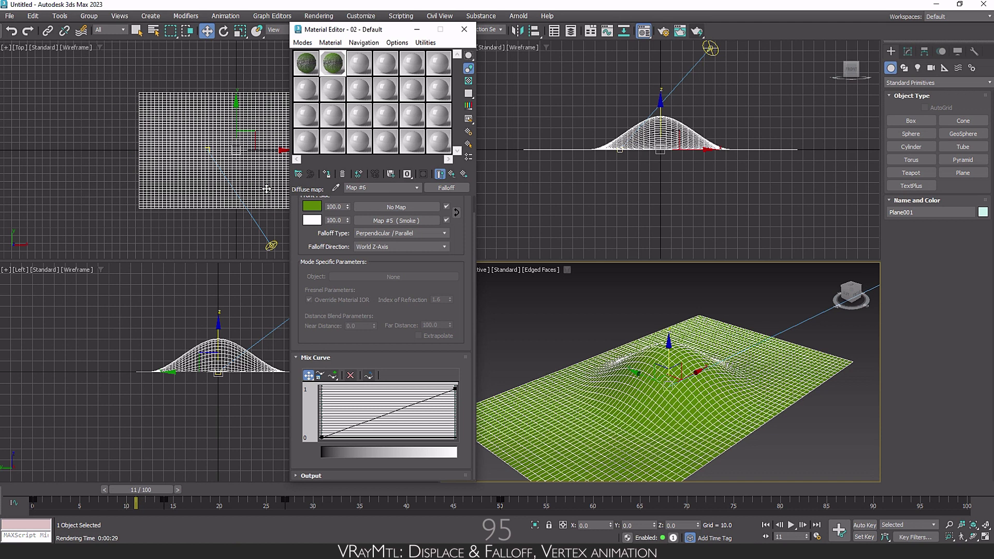
click(451, 174)
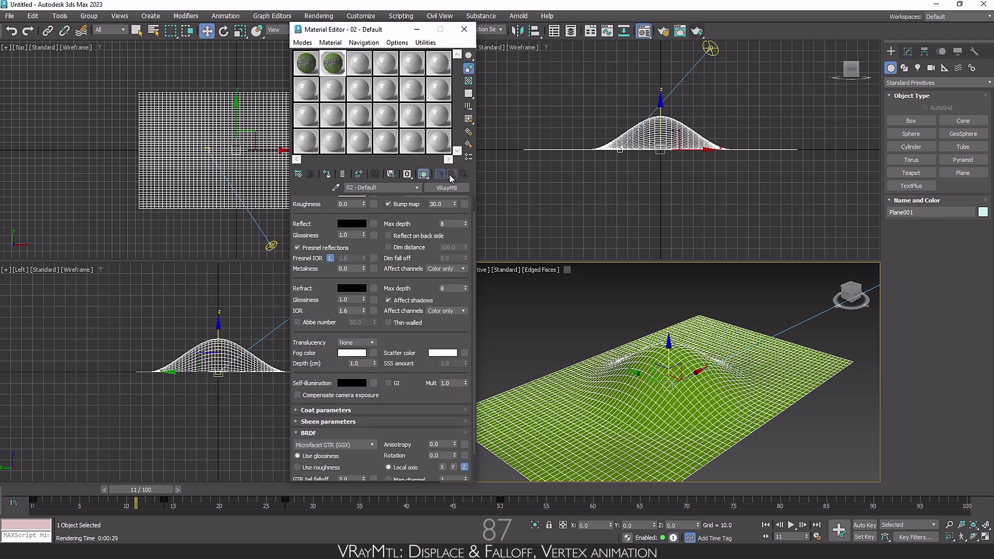
- Render frame 11 with the green diffuse, and close the frame buffer and the Material Editor
click(699, 32)
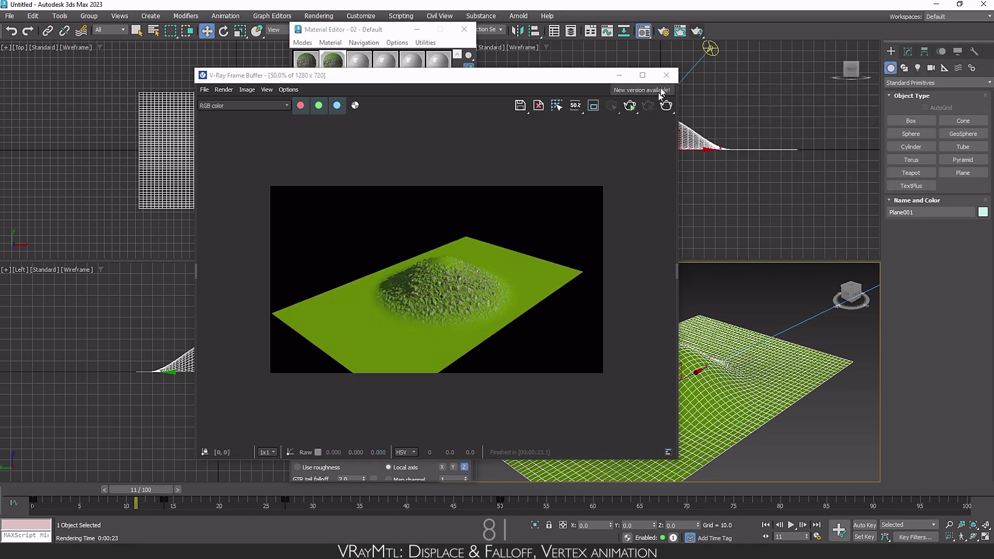
click(666, 75)
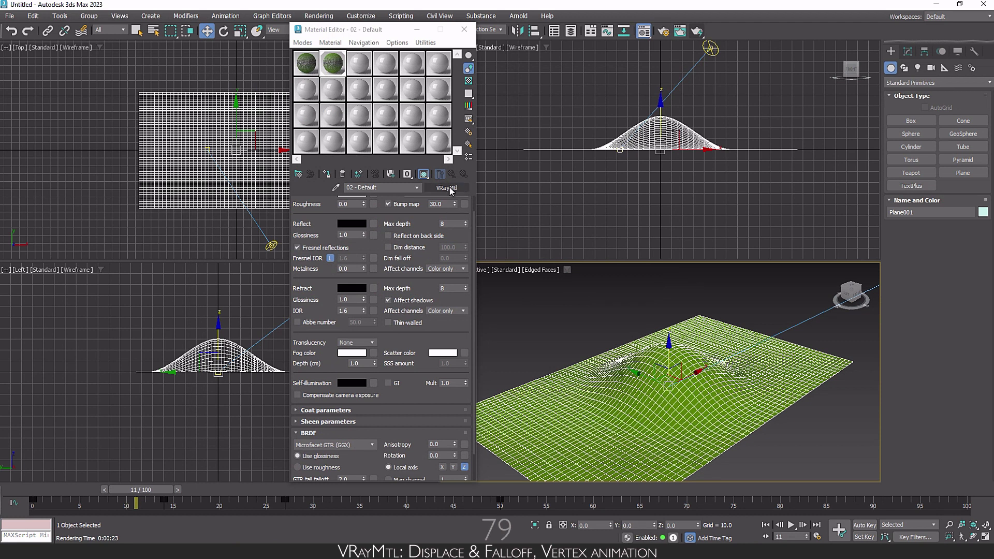
scroll(452, 336, up, 2)
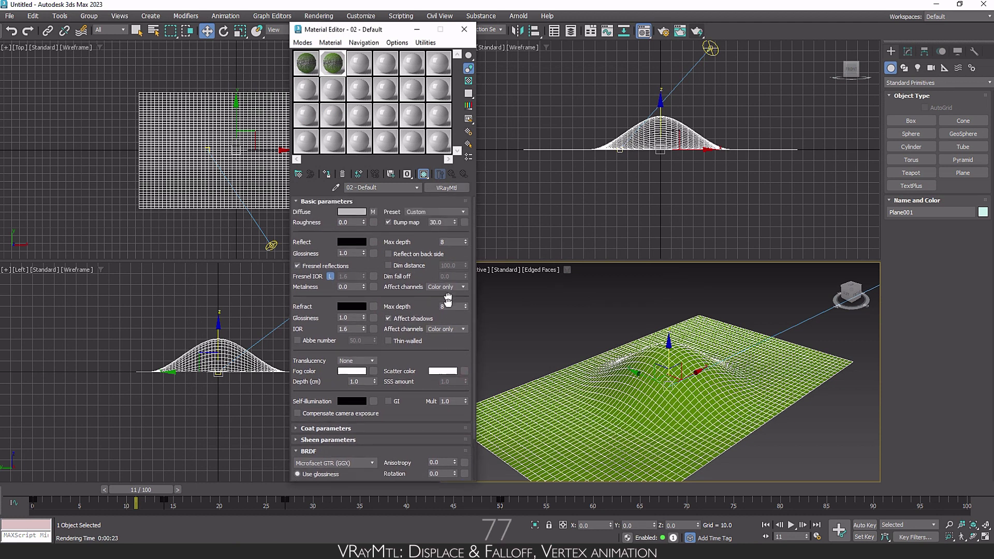
click(464, 29)
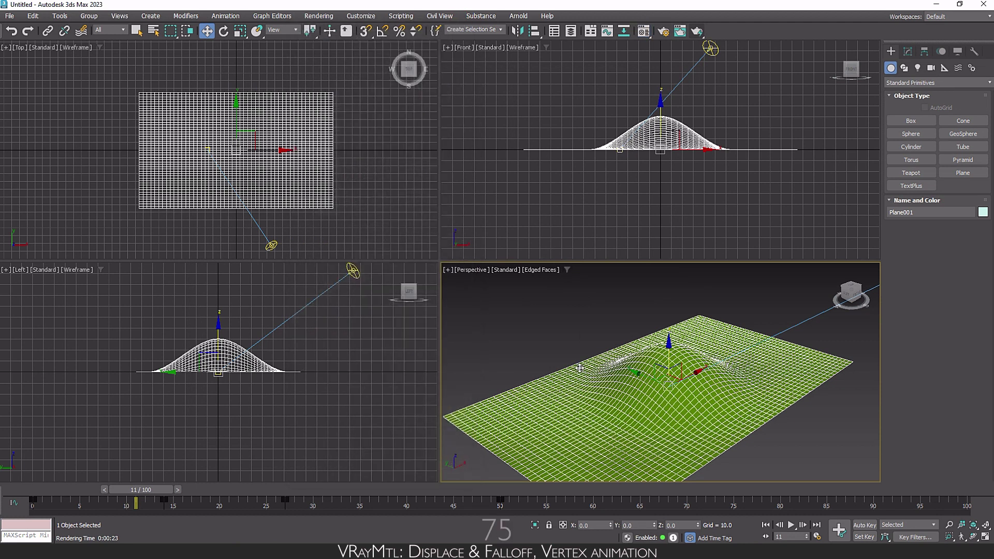
- Go to frame 27, render the perspective view and close the frame buffer
drag(156, 487, 299, 489)
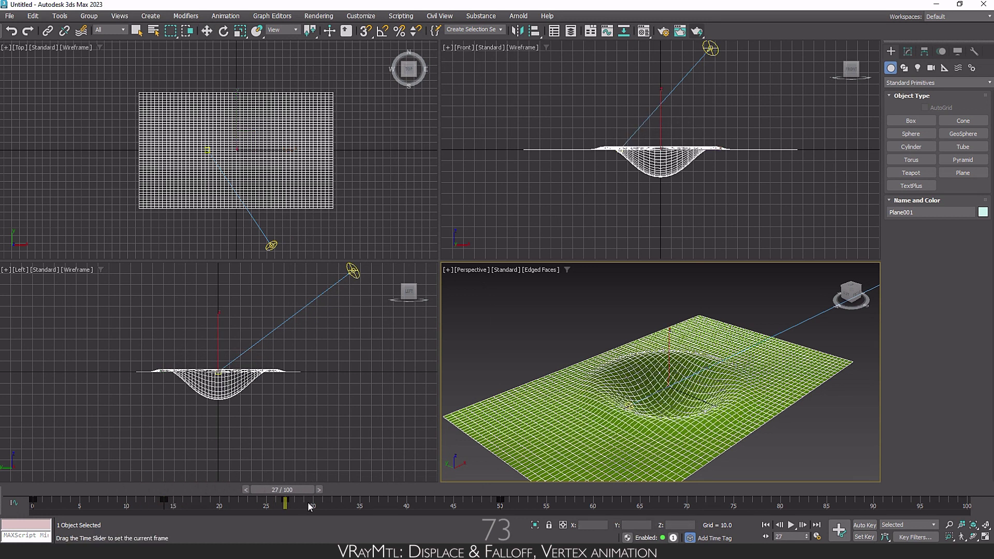
click(694, 32)
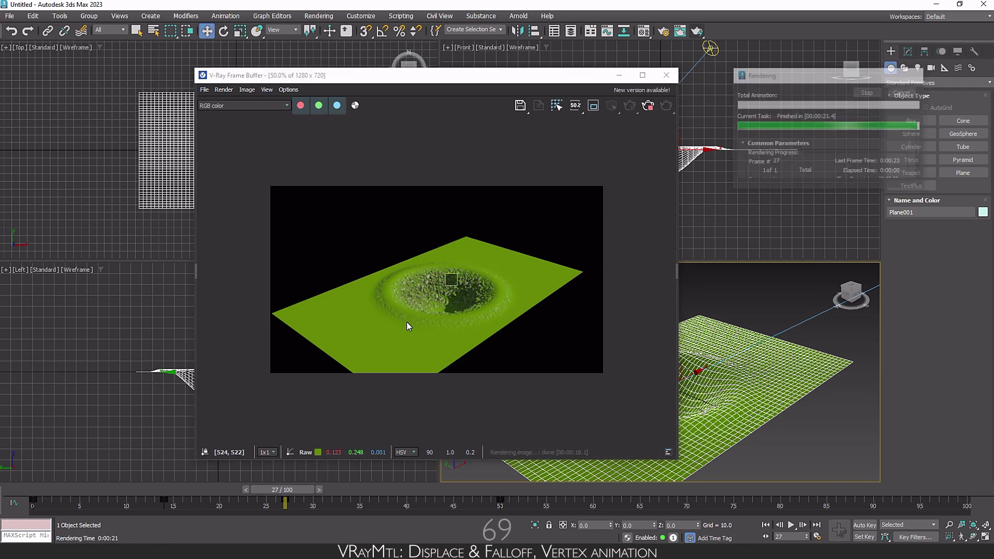
click(666, 75)
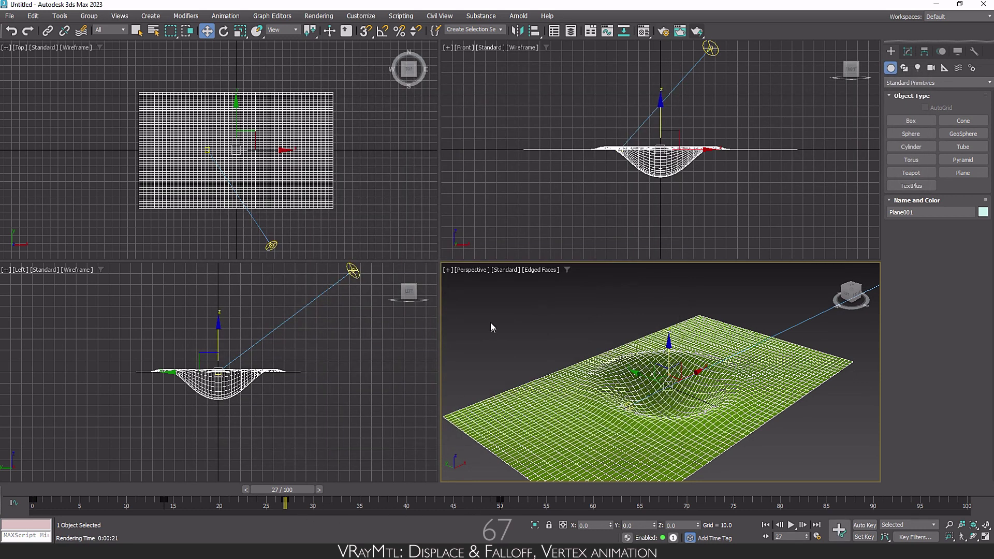
- Go to frame 50, render the perspective view, inspect it enlarged and close the frame buffer
drag(292, 497, 531, 500)
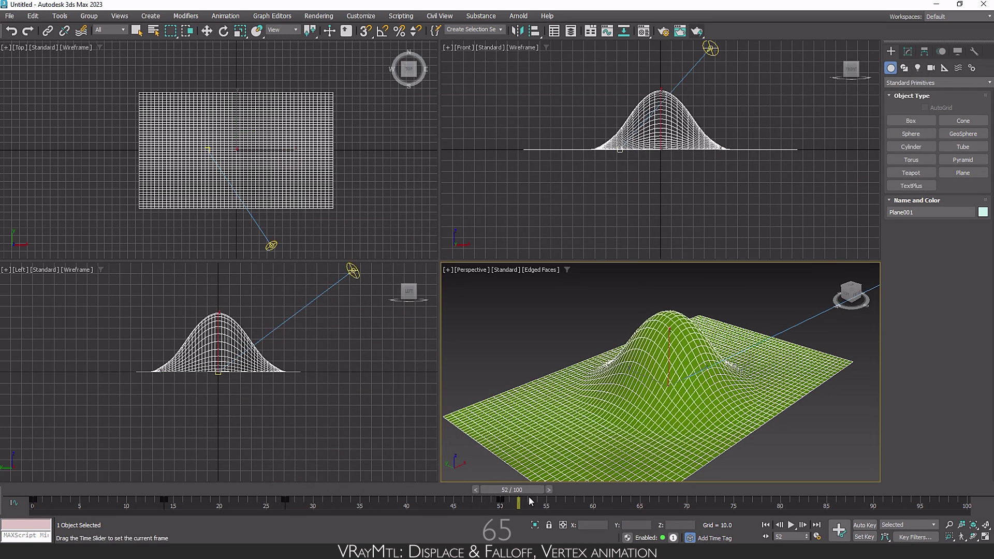
key(w)
click(697, 32)
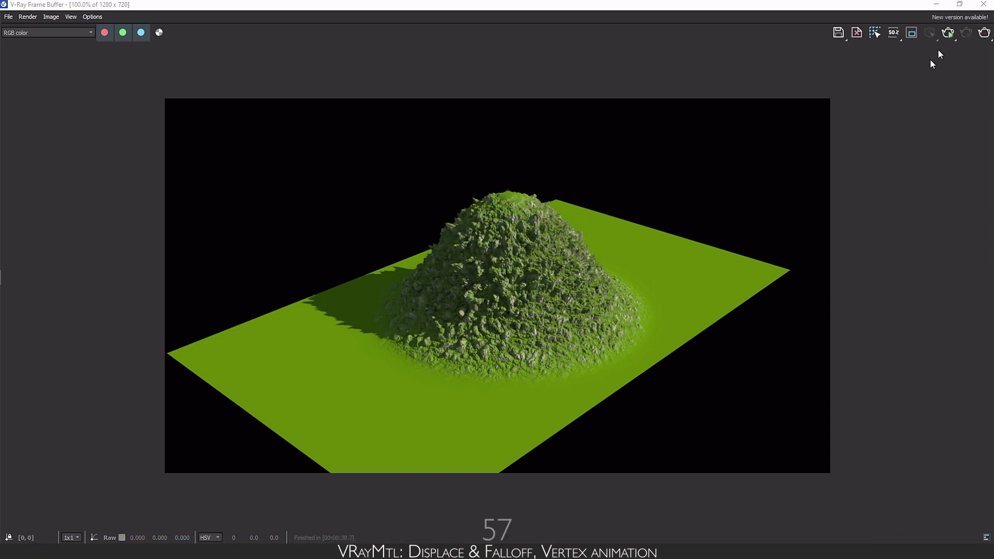
click(959, 4)
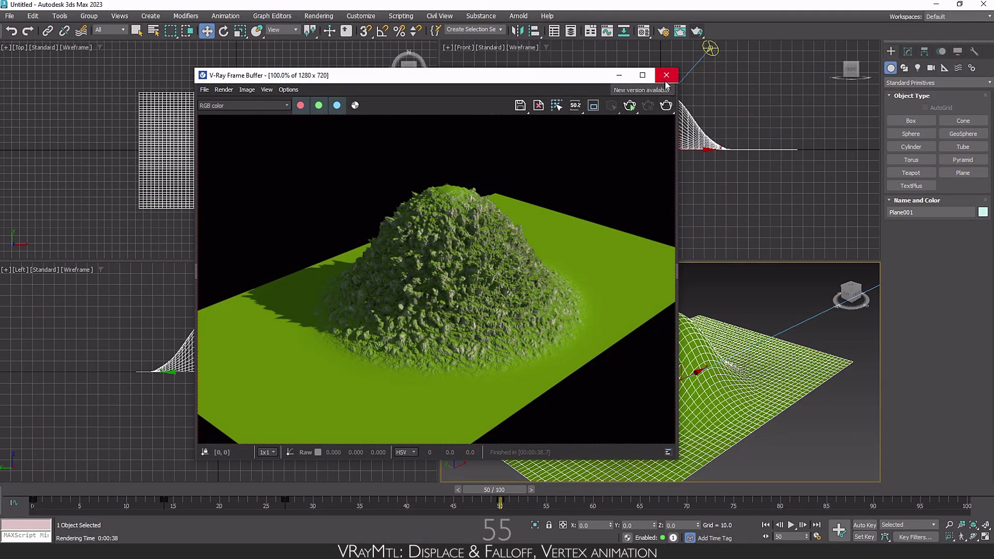
click(668, 76)
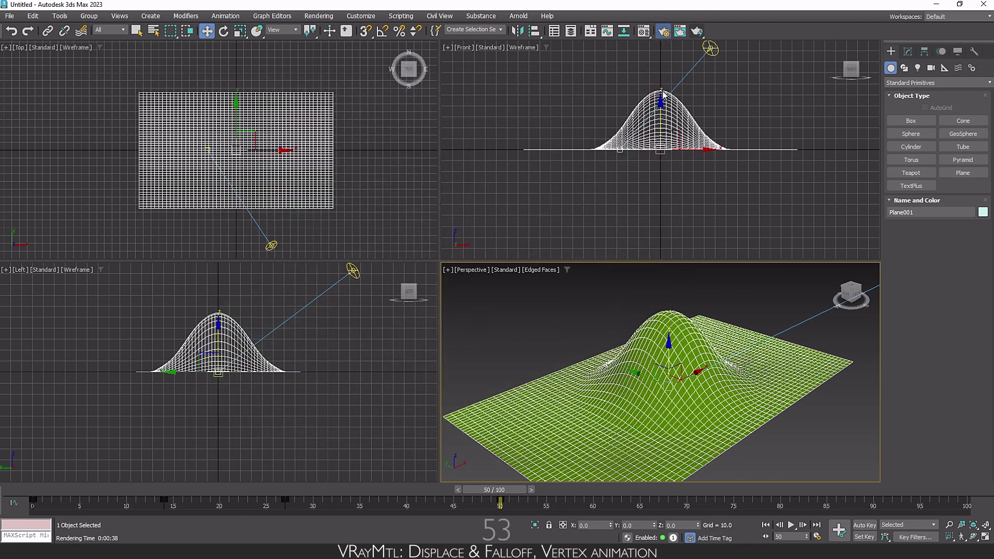
- Set the render range to frames 0 to 50 and the output to an AVI file named 3333 on the Desktop, using DV Video Encoder
key(F10)
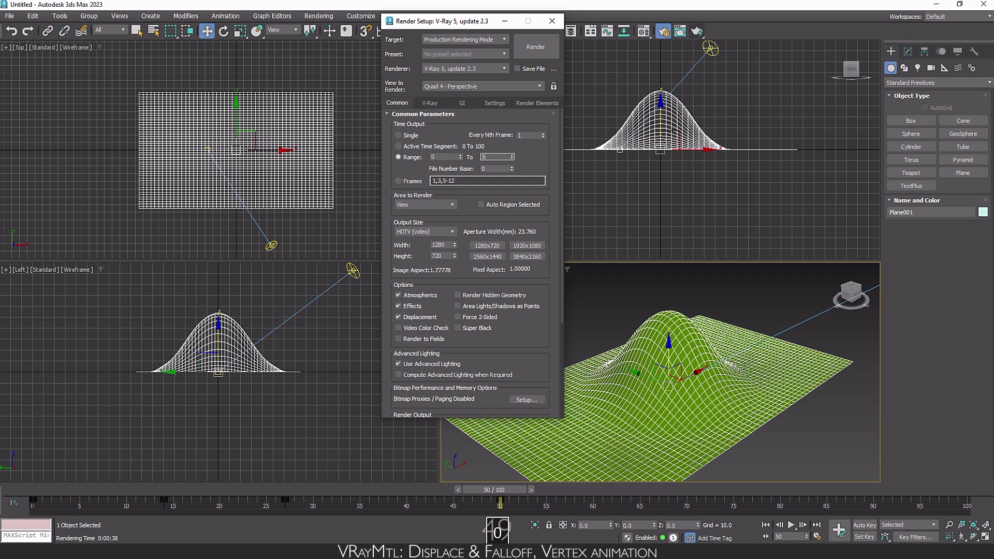
scroll(549, 259, down, 5)
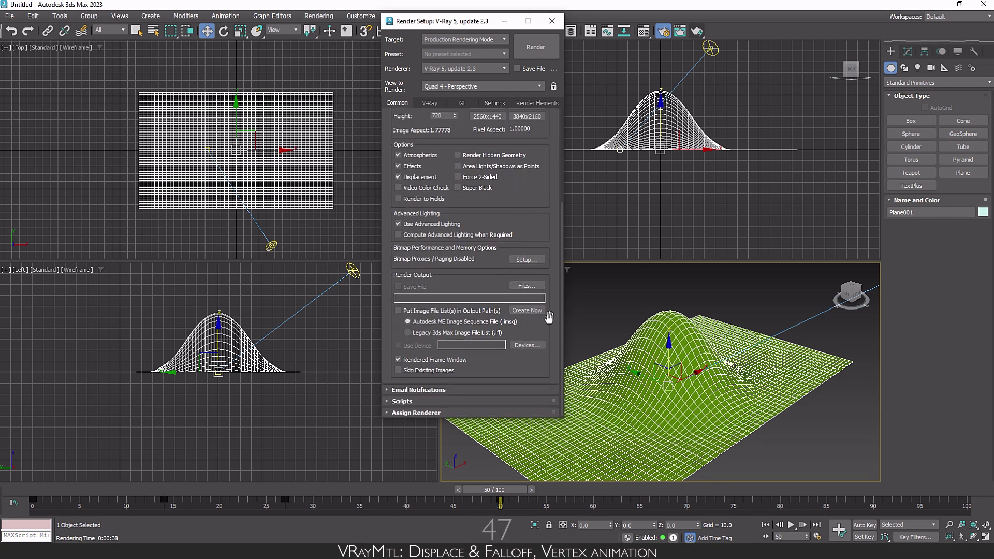
click(535, 288)
click(416, 127)
click(521, 253)
click(524, 269)
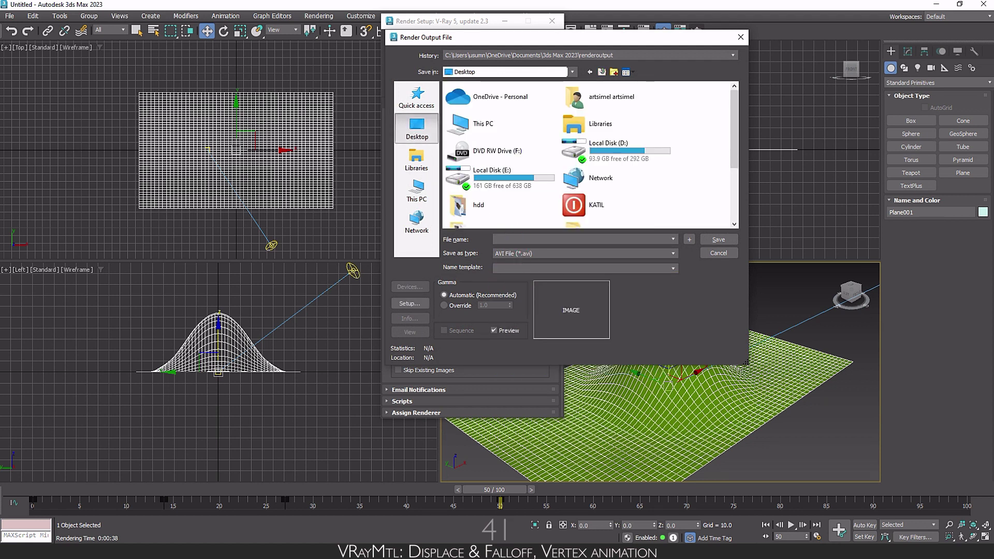
text(3333)
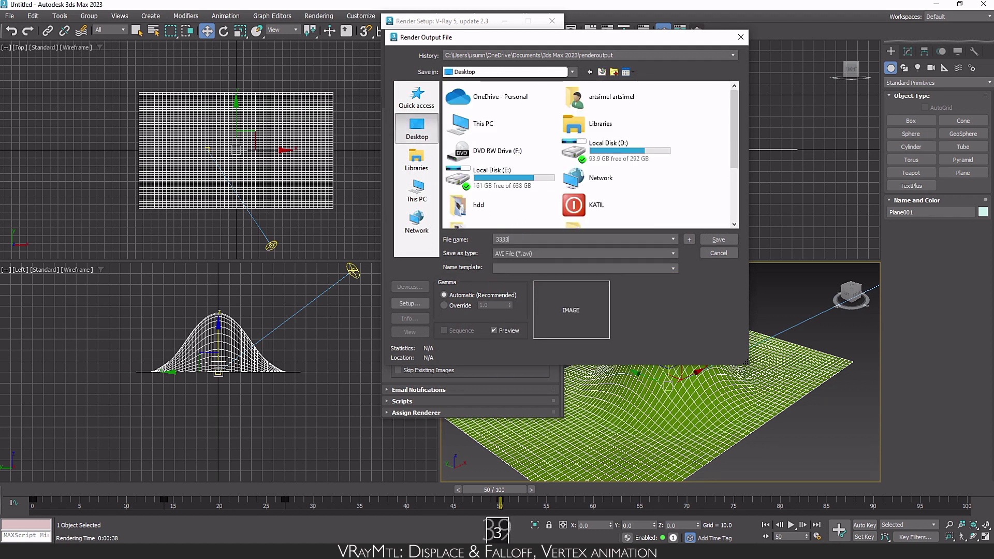
click(735, 240)
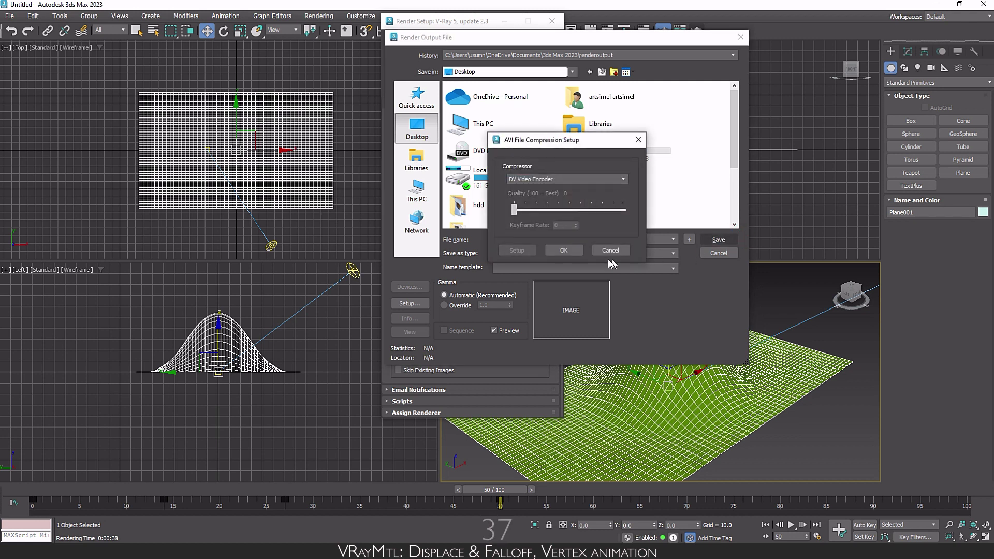
click(567, 253)
drag(548, 213, 533, 355)
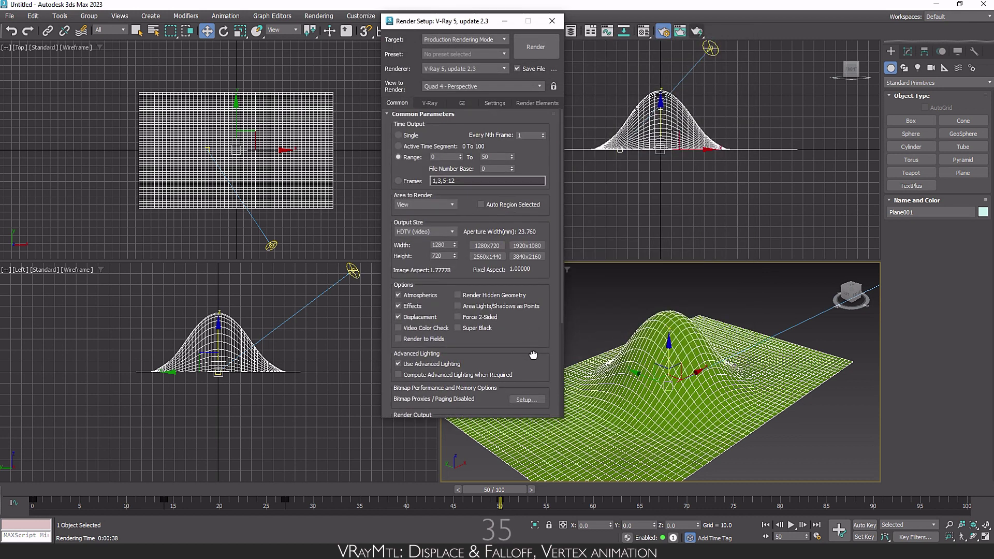
- Set the output size to Custom at 320x240 and start rendering the animation
click(452, 233)
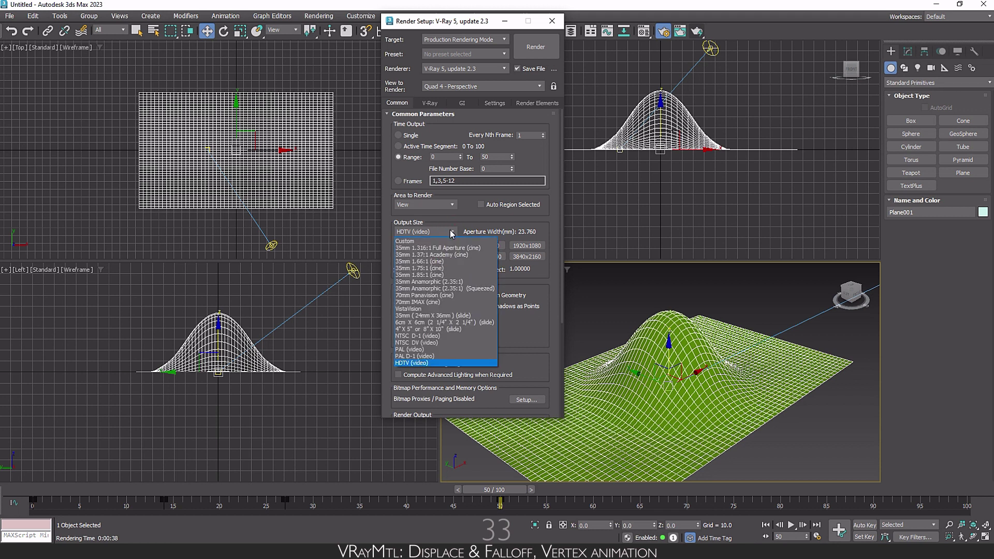
click(449, 242)
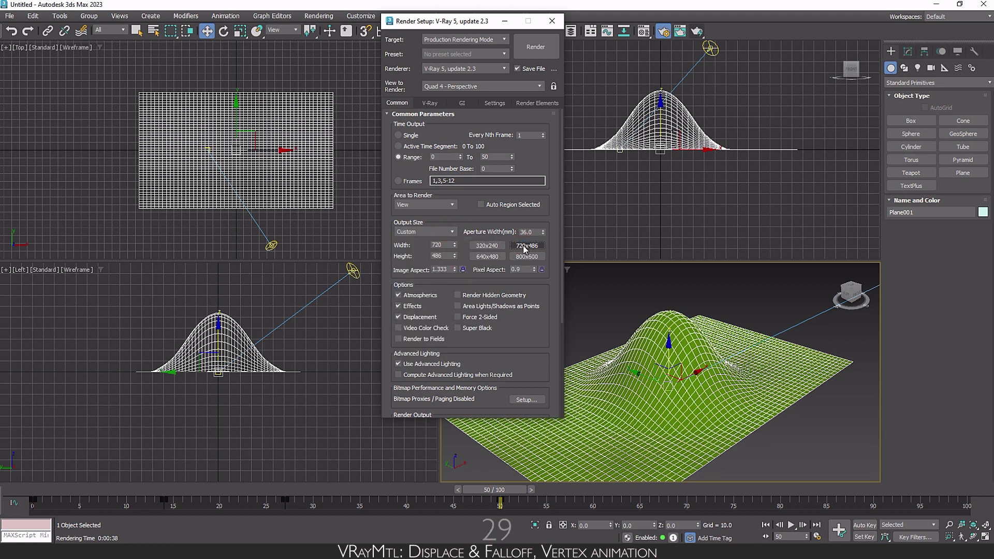
click(535, 57)
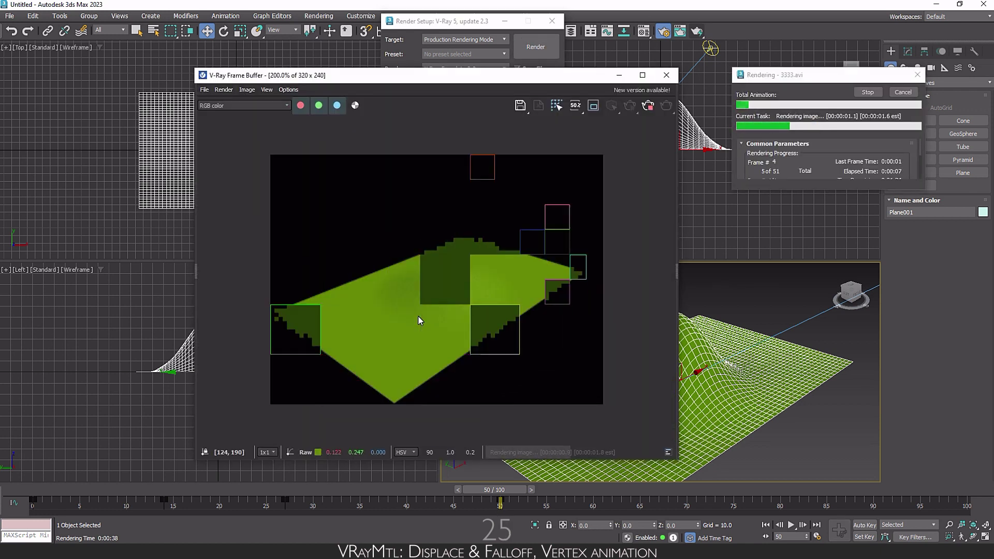